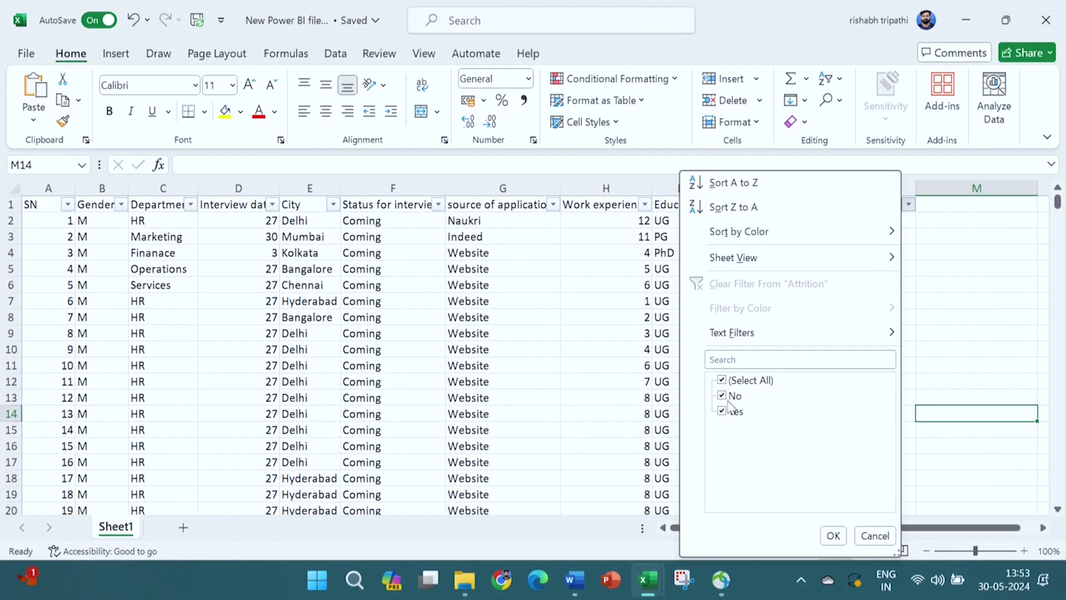
Filter Attrition to Yes only and select the column to confirm 168 of 516 records
{"action": "left_click", "coordinate": [722, 395]}
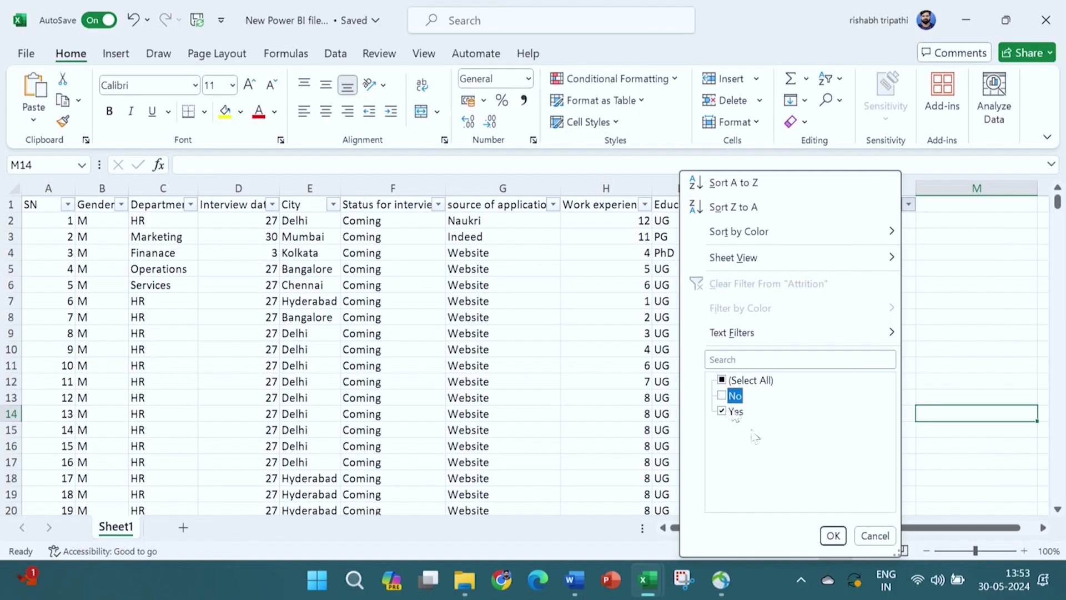
{"action": "left_click", "coordinate": [833, 535]}
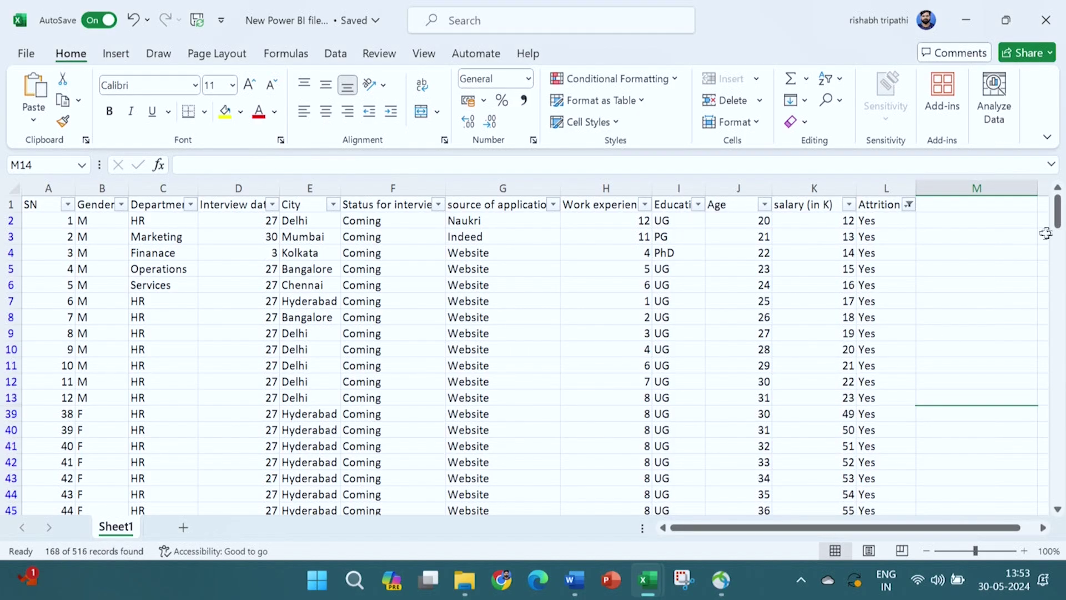
{"action": "left_click_drag", "start_coordinate": [888, 221], "coordinate": [876, 473]}
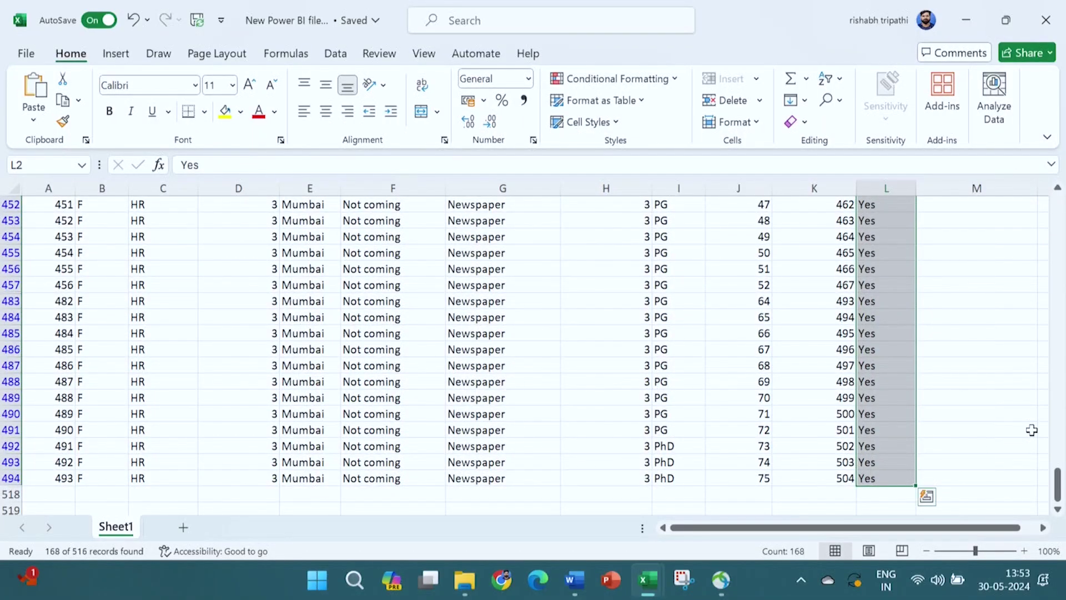
{"action": "left_click_drag", "start_coordinate": [1058, 486], "coordinate": [1062, 189]}
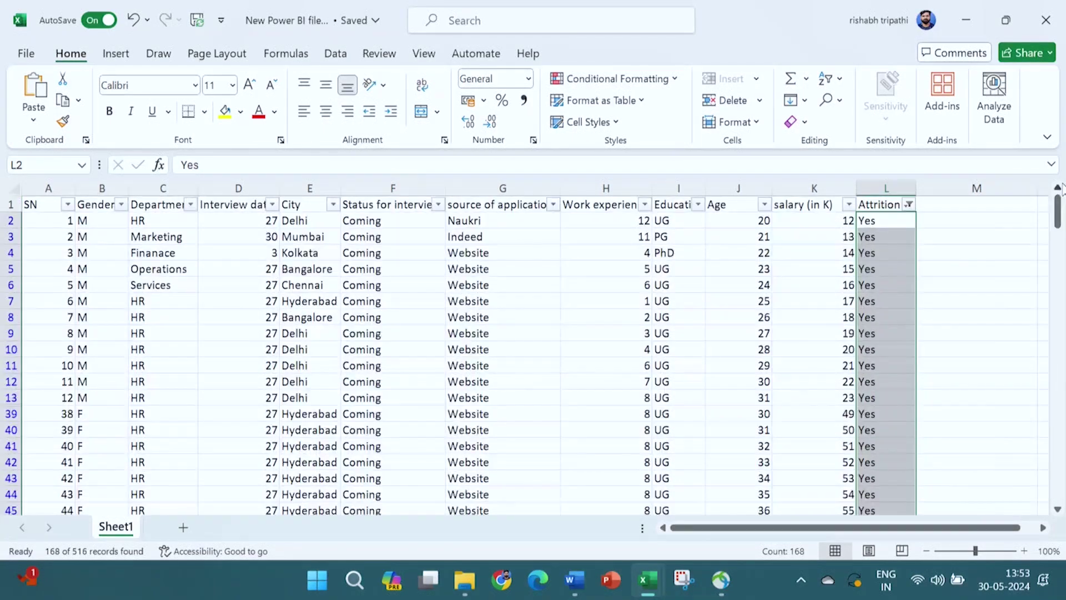
Restore the No values in the Attrition filter and select L2 down to the last row
{"action": "left_click", "coordinate": [908, 206]}
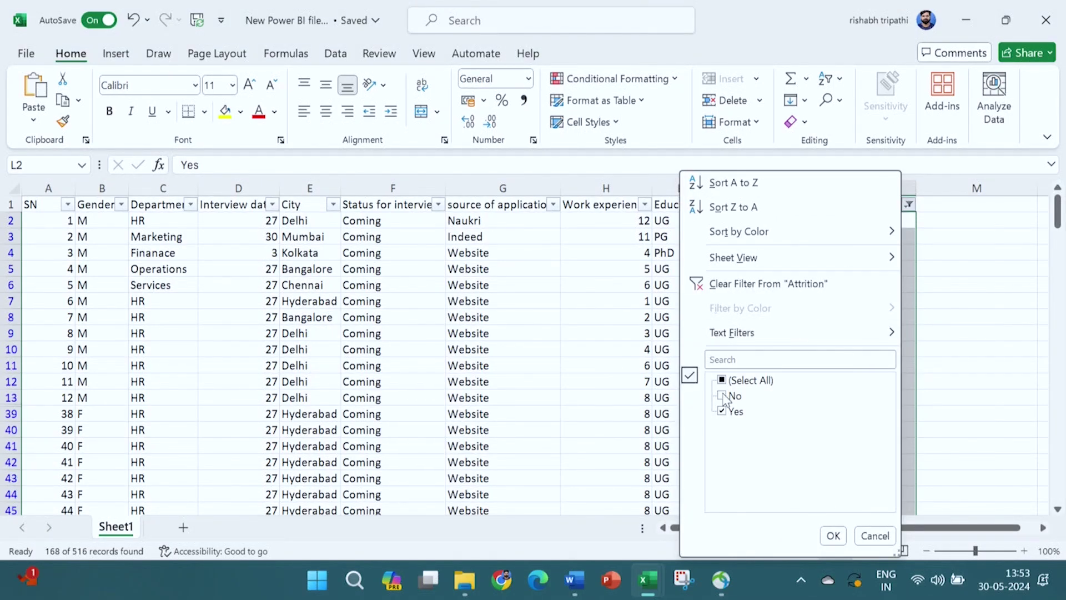
{"action": "left_click", "coordinate": [833, 536]}
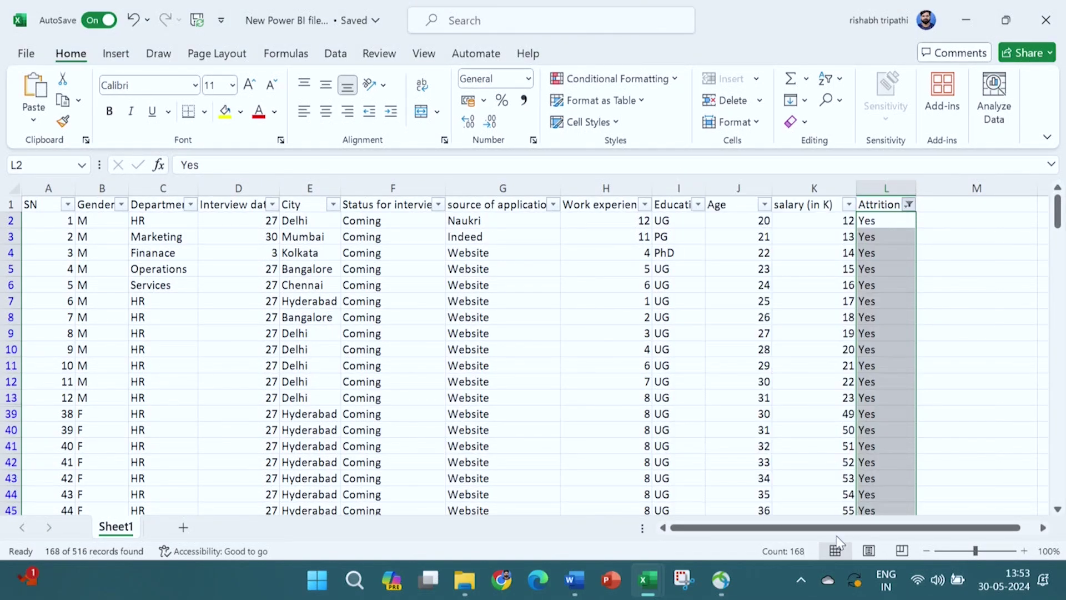
{"action": "left_click_drag", "start_coordinate": [1058, 206], "coordinate": [1056, 493]}
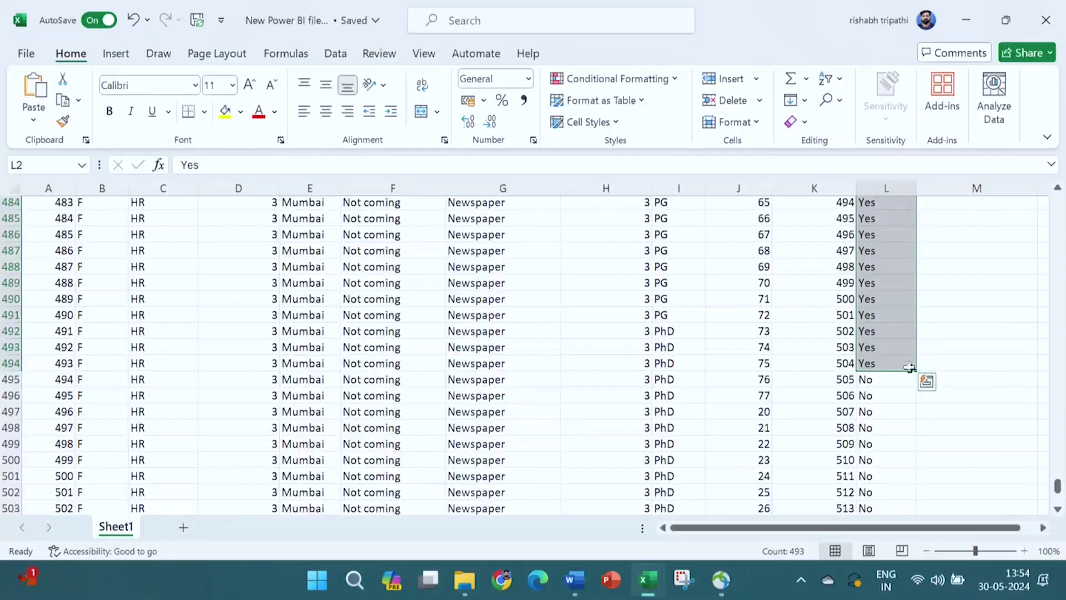
{"action": "left_click_drag", "start_coordinate": [915, 371], "coordinate": [888, 272]}
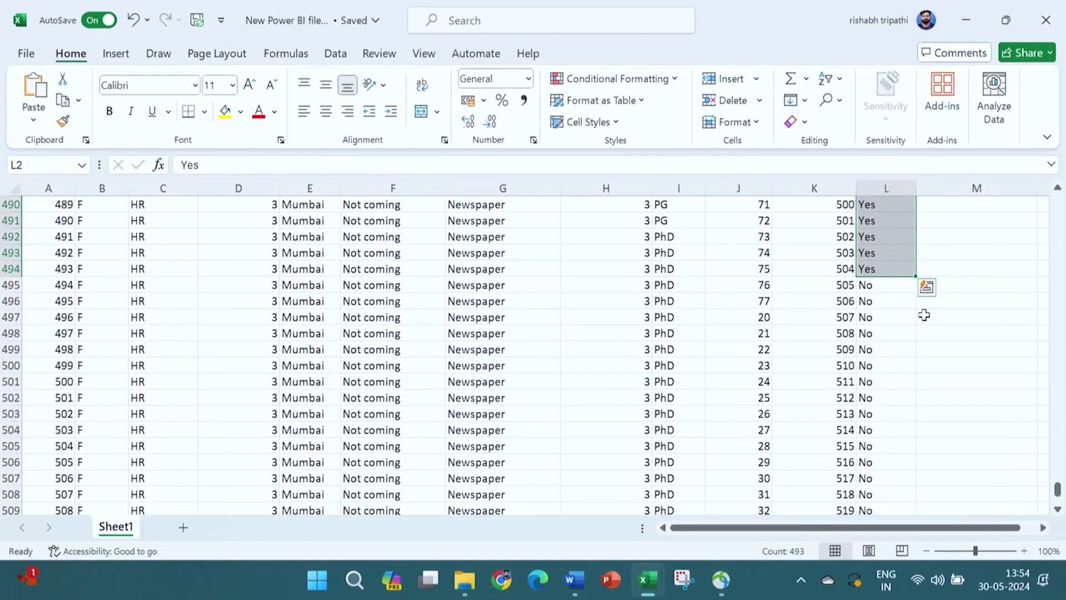
{"action": "left_click", "coordinate": [923, 316]}
{"action": "left_click_drag", "start_coordinate": [1058, 488], "coordinate": [1058, 197]}
{"action": "left_click_drag", "start_coordinate": [889, 221], "coordinate": [894, 479]}
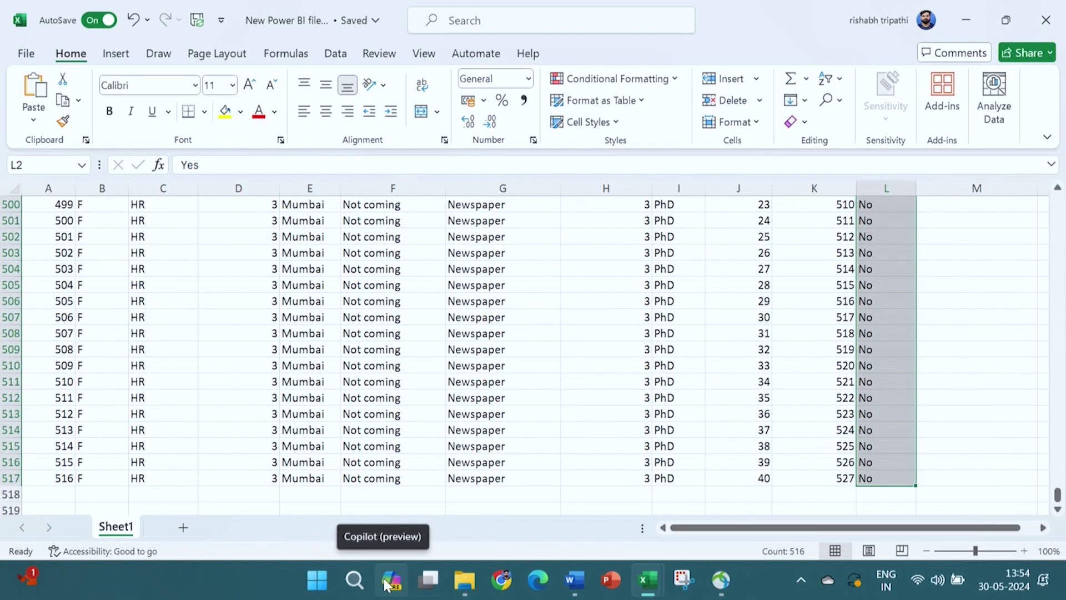
Launch Power BI Desktop and dismiss the start page and sign-in prompt to get a blank report
{"action": "left_click", "coordinate": [349, 579]}
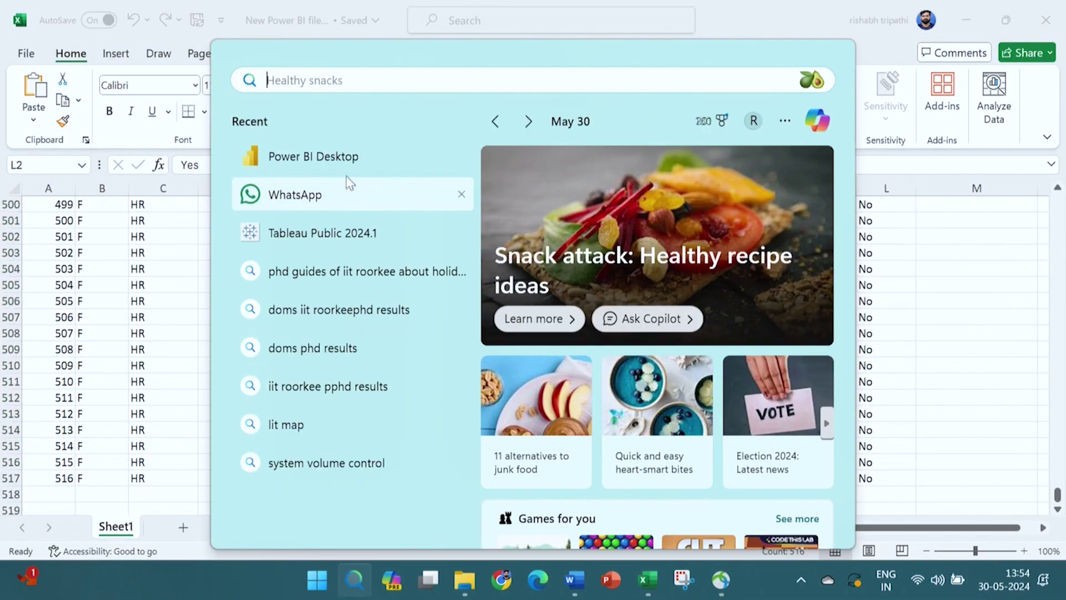
{"action": "left_click", "coordinate": [348, 155]}
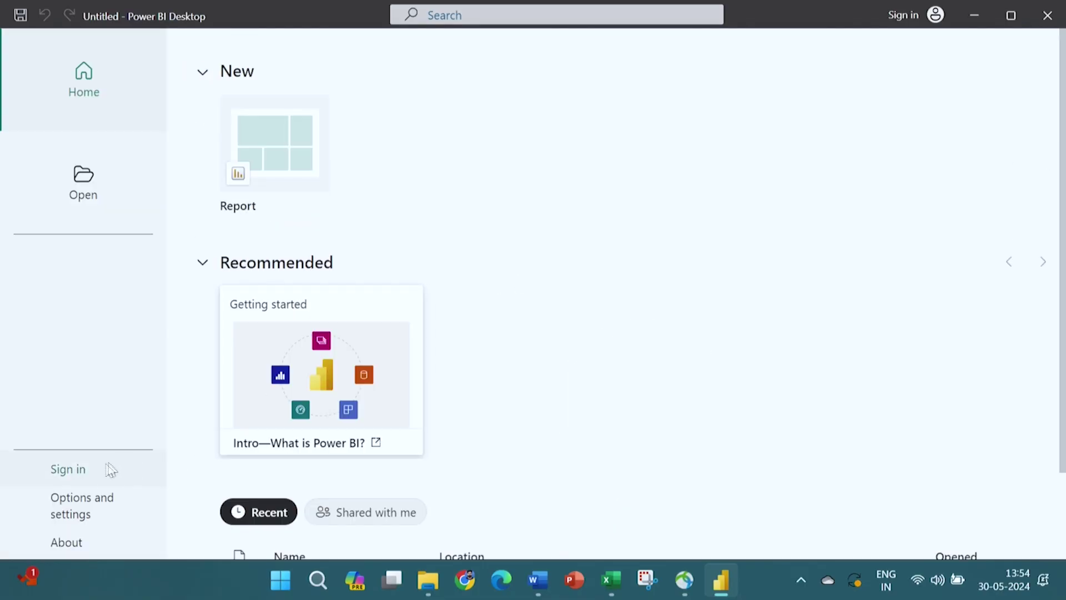
{"action": "left_click", "coordinate": [86, 470]}
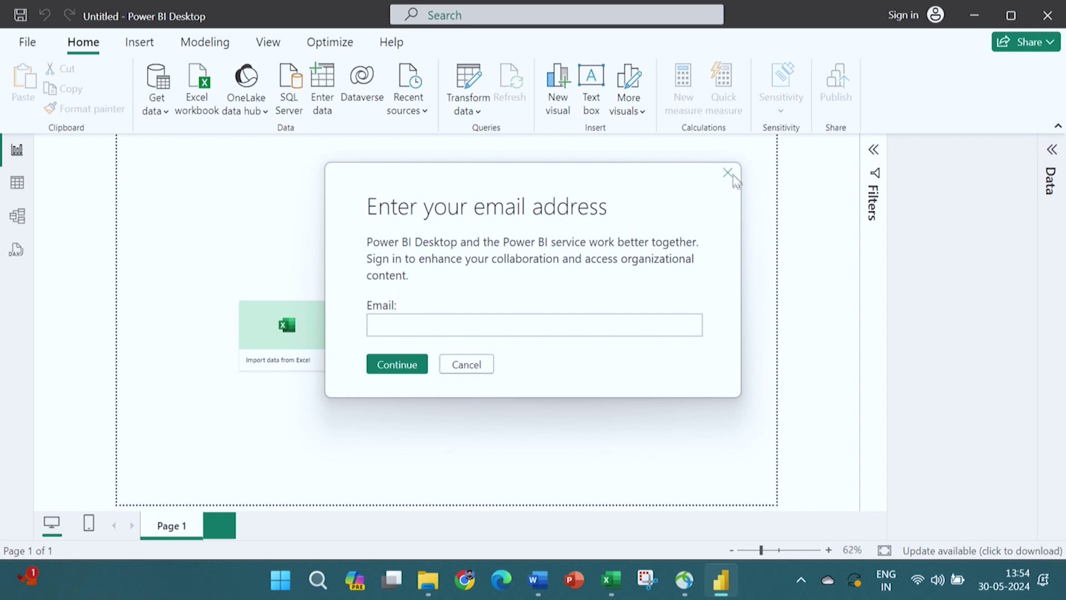
{"action": "left_click", "coordinate": [730, 175]}
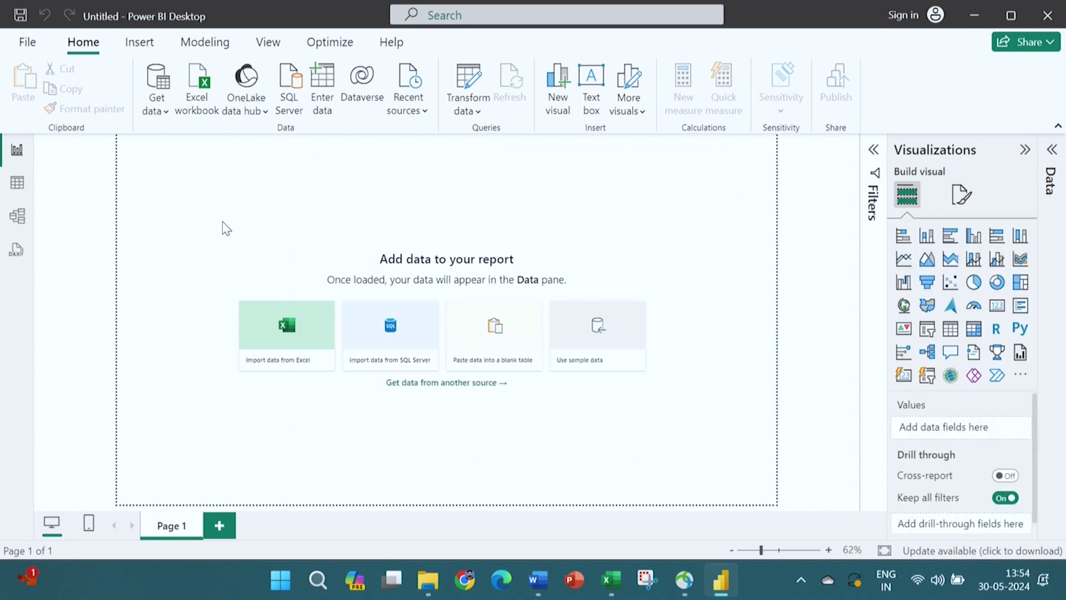
Import Sheet1 from the New Power BI file.xlsx Excel workbook
{"action": "left_click", "coordinate": [156, 107]}
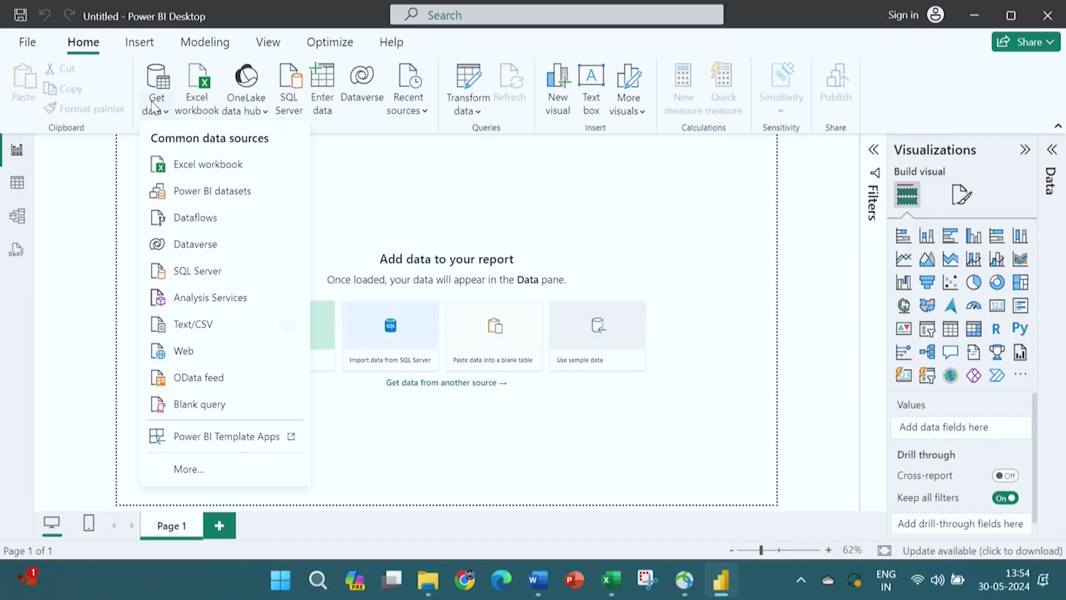
{"action": "left_click", "coordinate": [235, 169]}
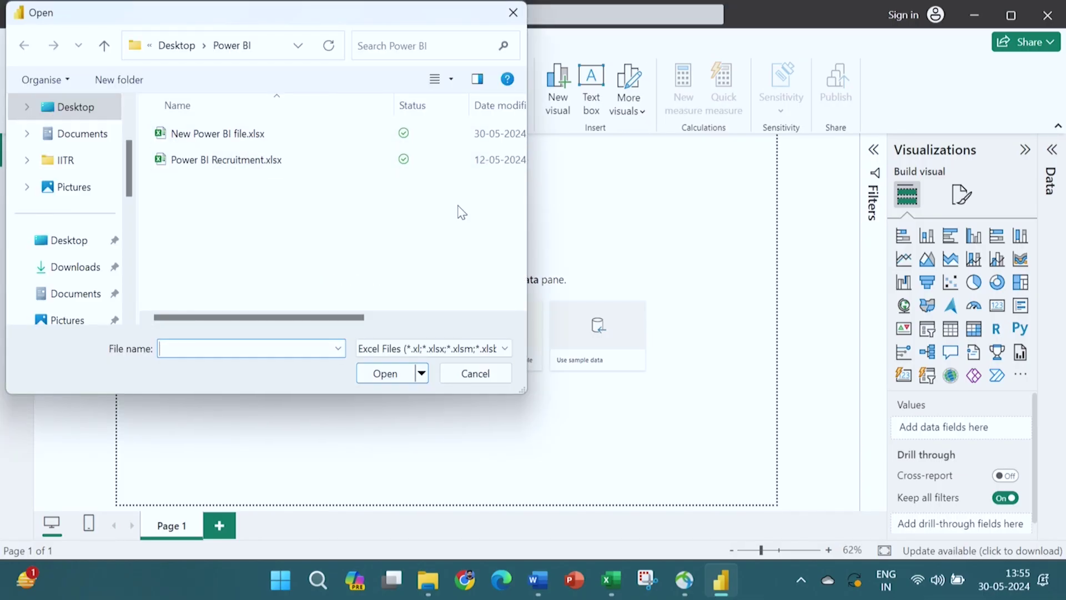
{"action": "left_click", "coordinate": [269, 135]}
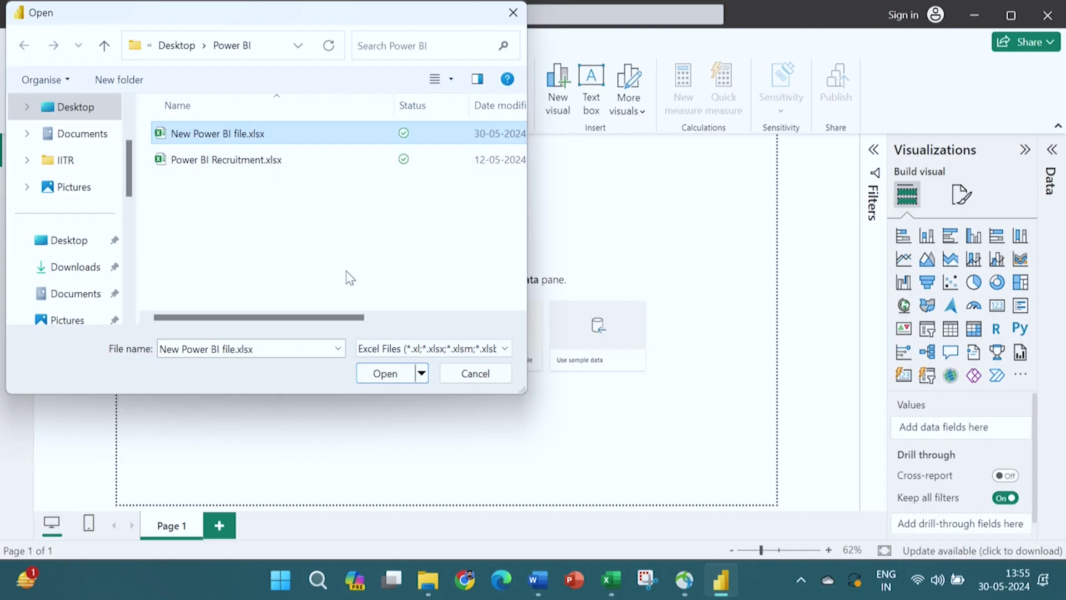
{"action": "left_click", "coordinate": [399, 376]}
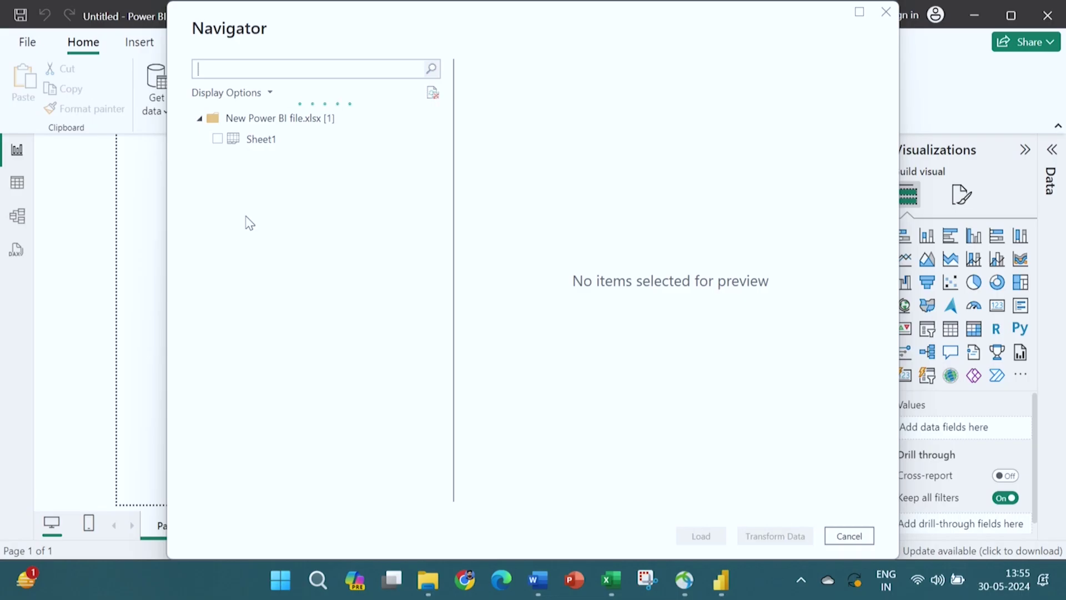
{"action": "left_click", "coordinate": [217, 140]}
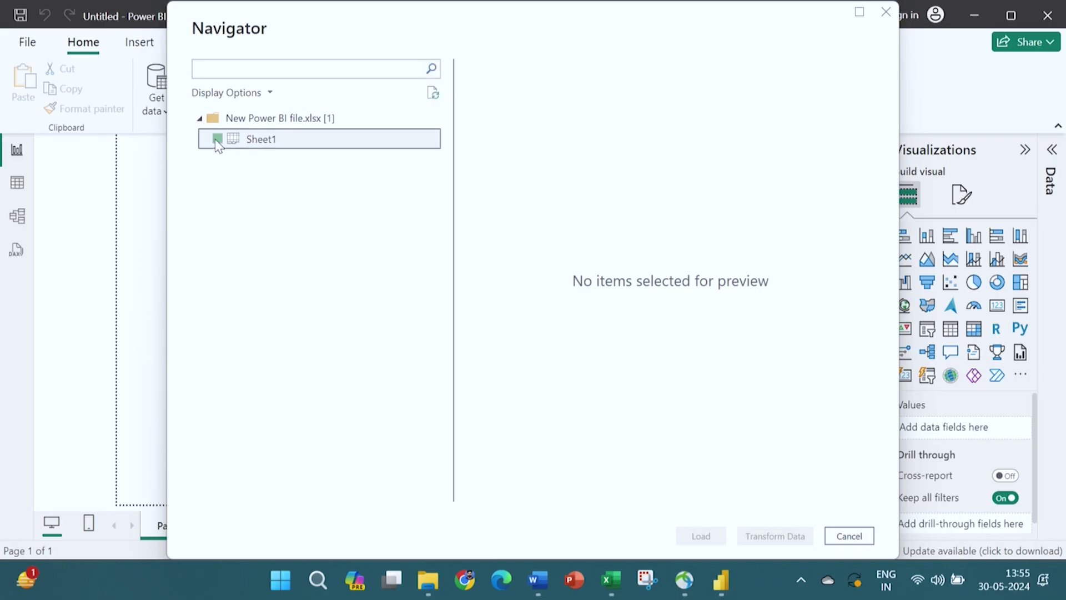
{"action": "left_click", "coordinate": [701, 537]}
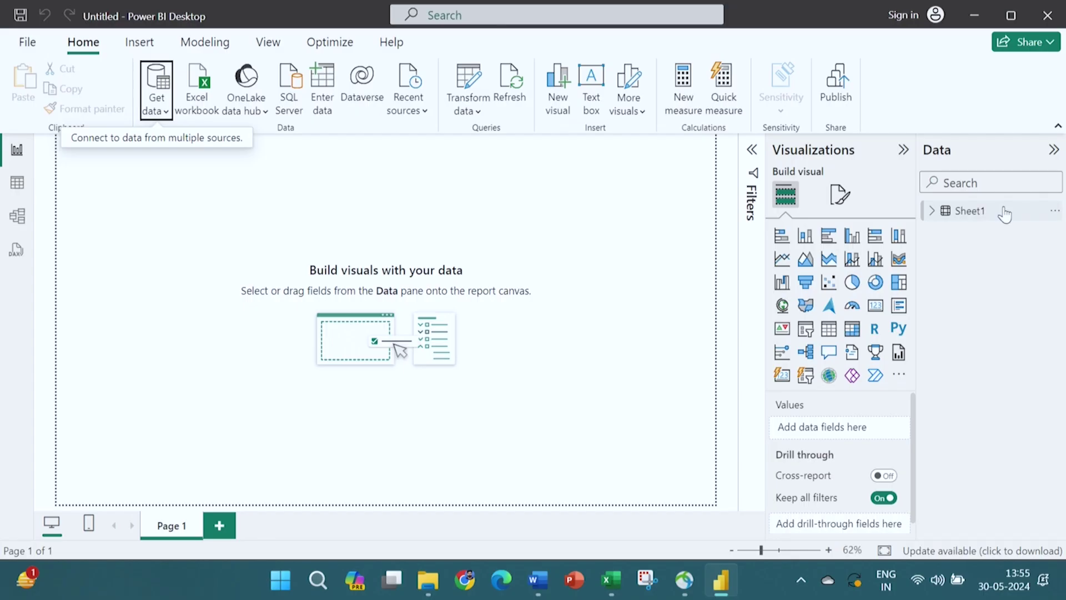
Expand Sheet1's fields and create the measure Headcount = DISTINCTCOUNT(Sheet1[SN])
{"action": "left_click", "coordinate": [1055, 212]}
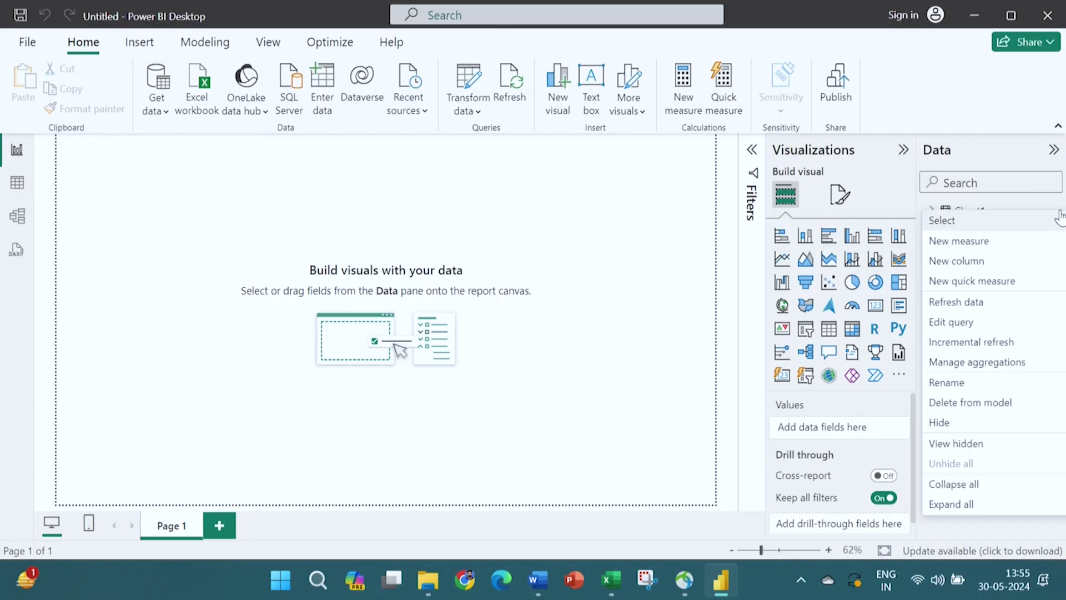
{"action": "left_click", "coordinate": [969, 504]}
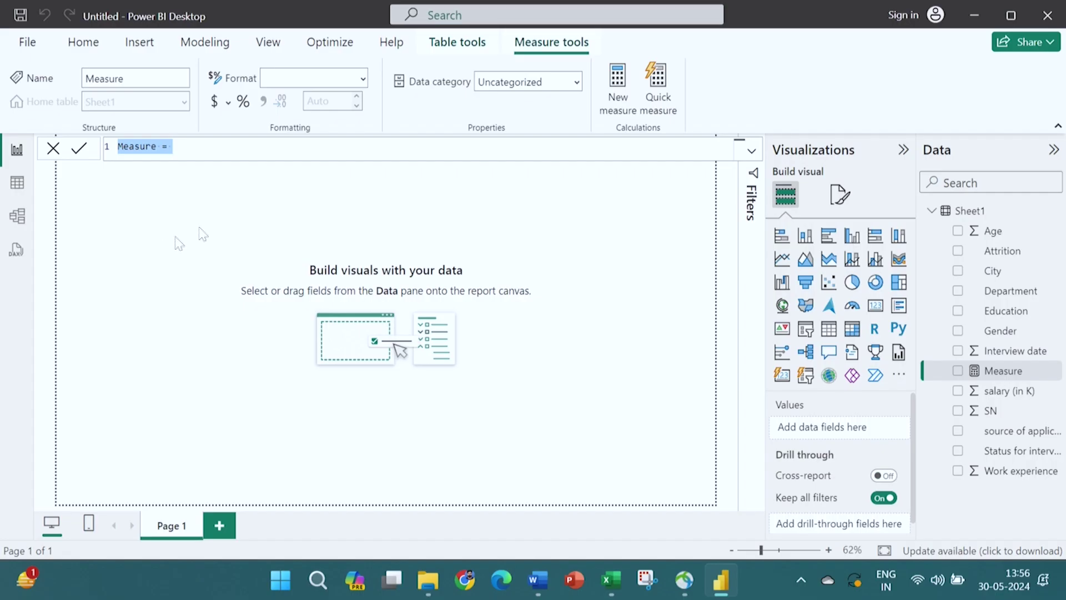
{"action": "key", "text": "BackSpace"}
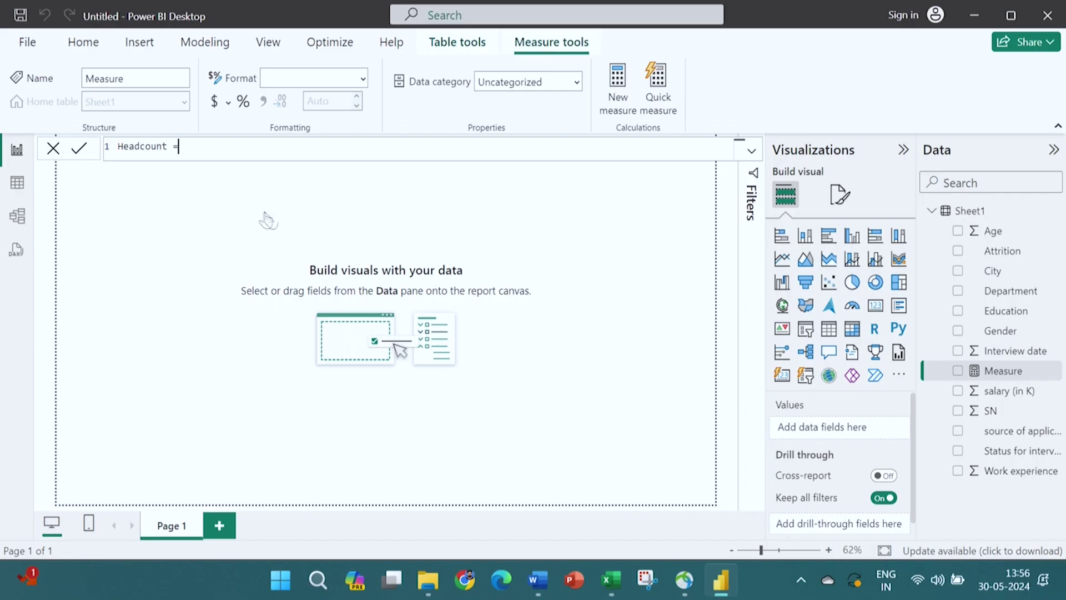
{"action": "type", "text": "di"}
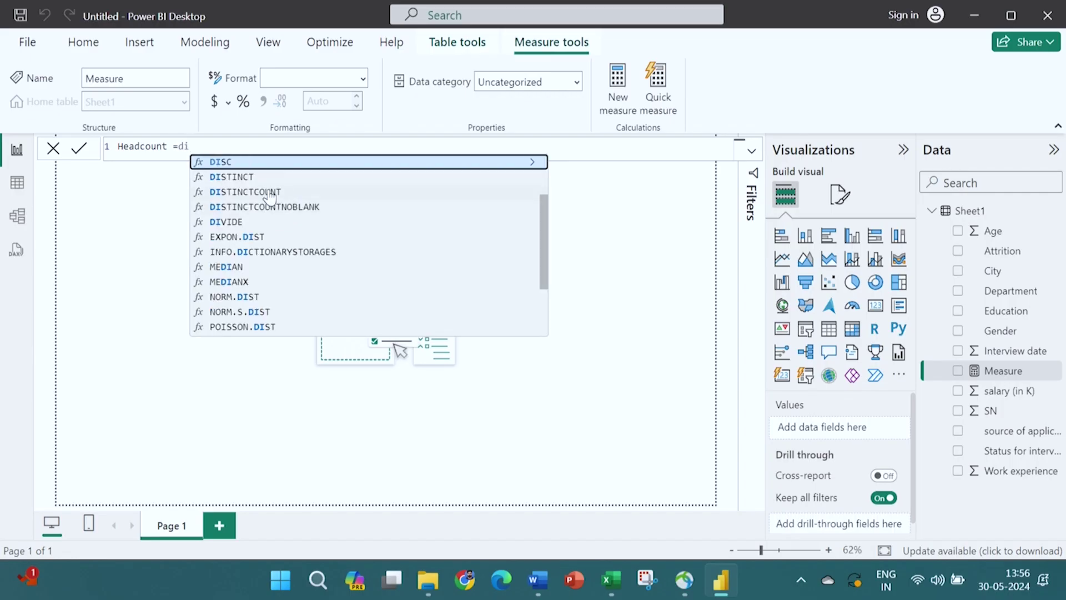
{"action": "left_click", "coordinate": [270, 193]}
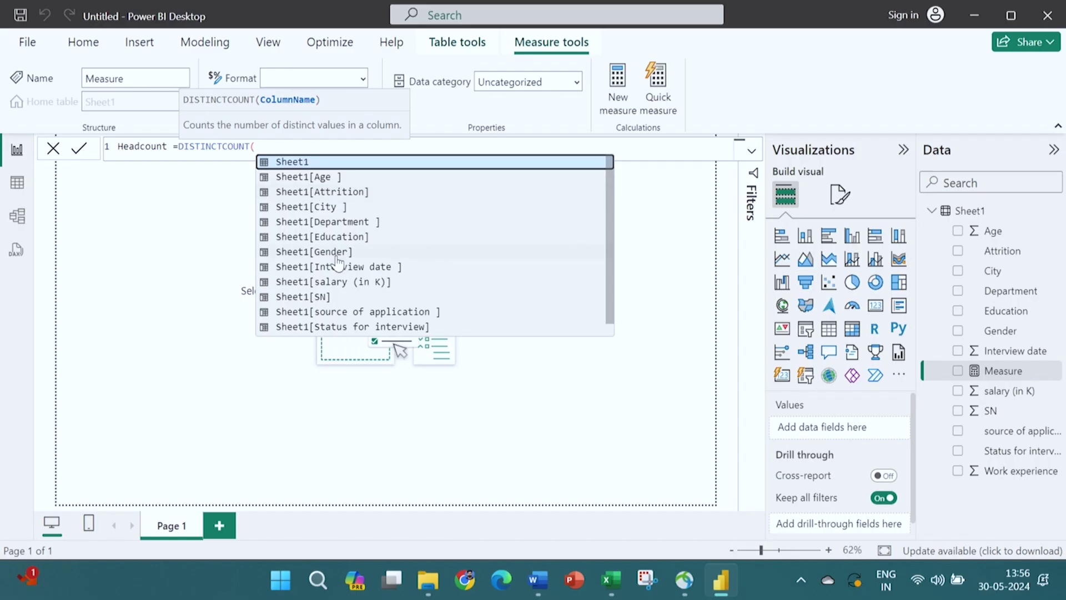
{"action": "left_click", "coordinate": [322, 297]}
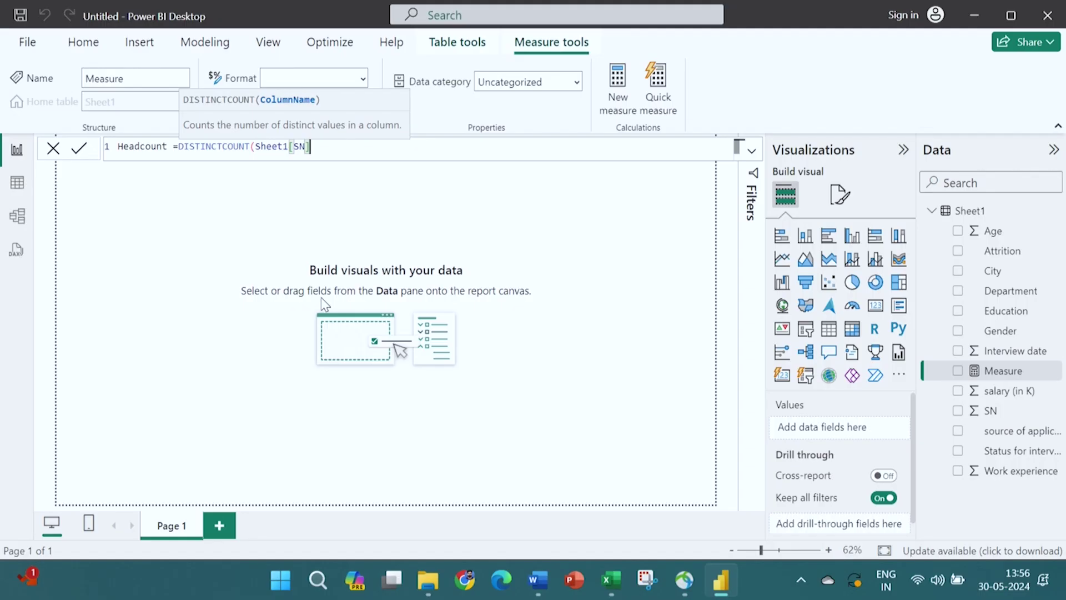
{"action": "type", "text": ")"}
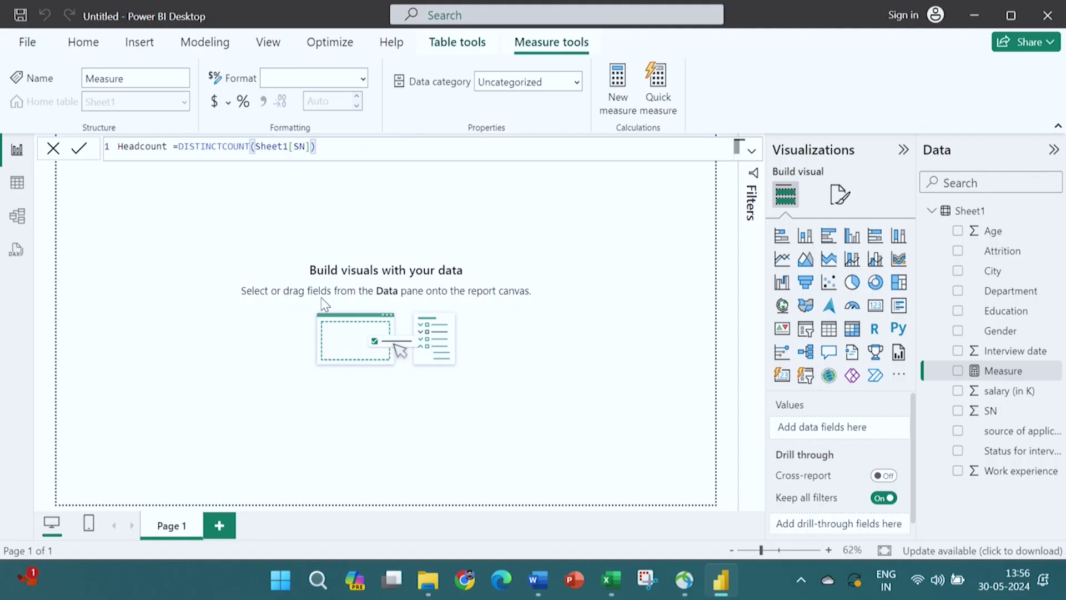
{"action": "key", "text": "Return"}
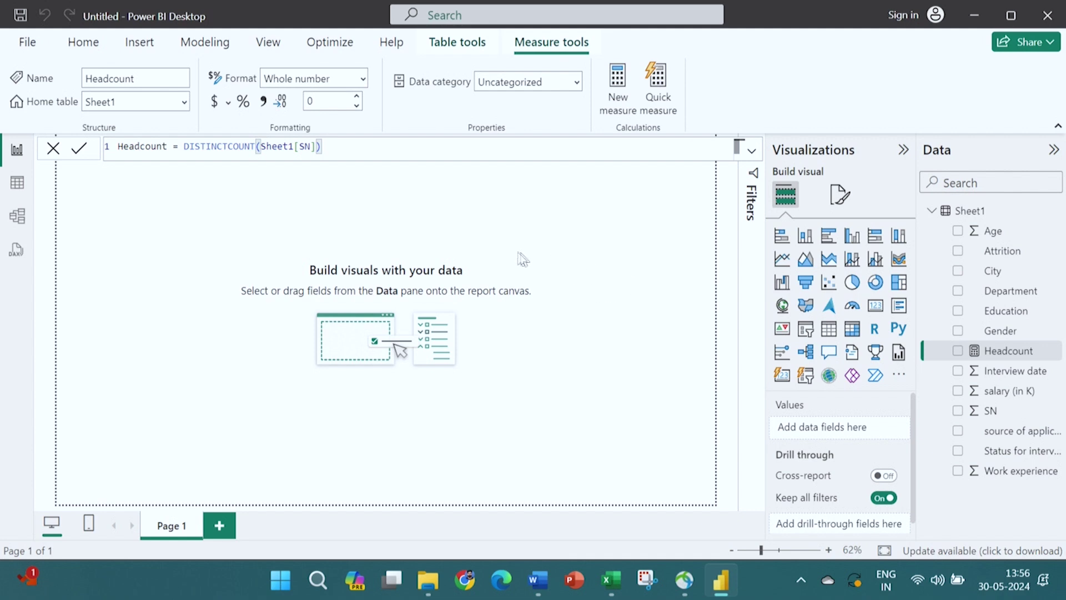
Add a card to page 1 displaying the Headcount measure (516)
{"action": "left_click", "coordinate": [875, 309]}
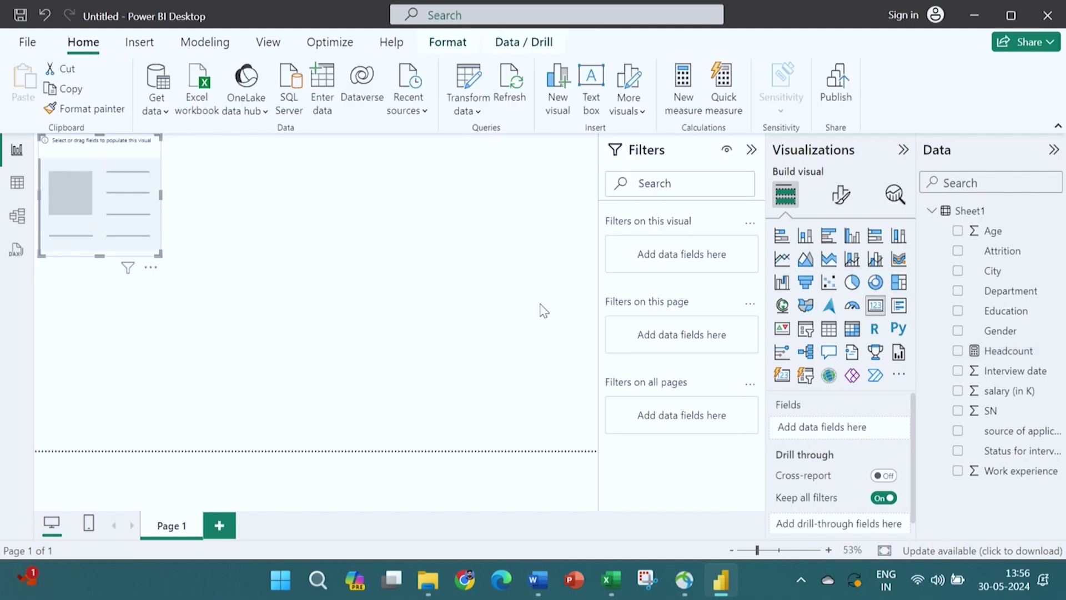
{"action": "left_click_drag", "start_coordinate": [1011, 352], "coordinate": [126, 200]}
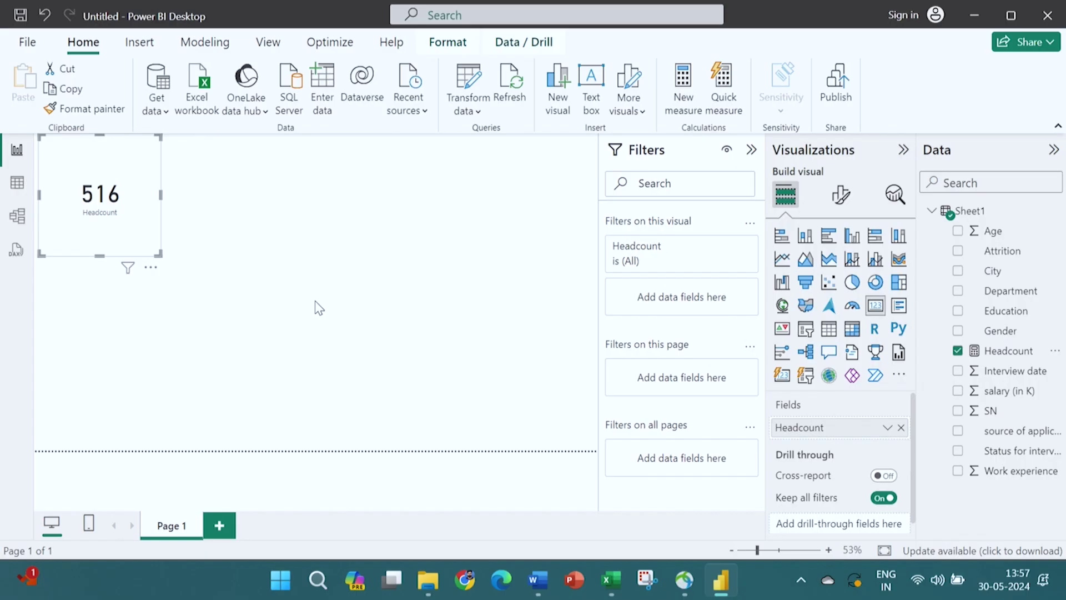
{"action": "left_click", "coordinate": [686, 114]}
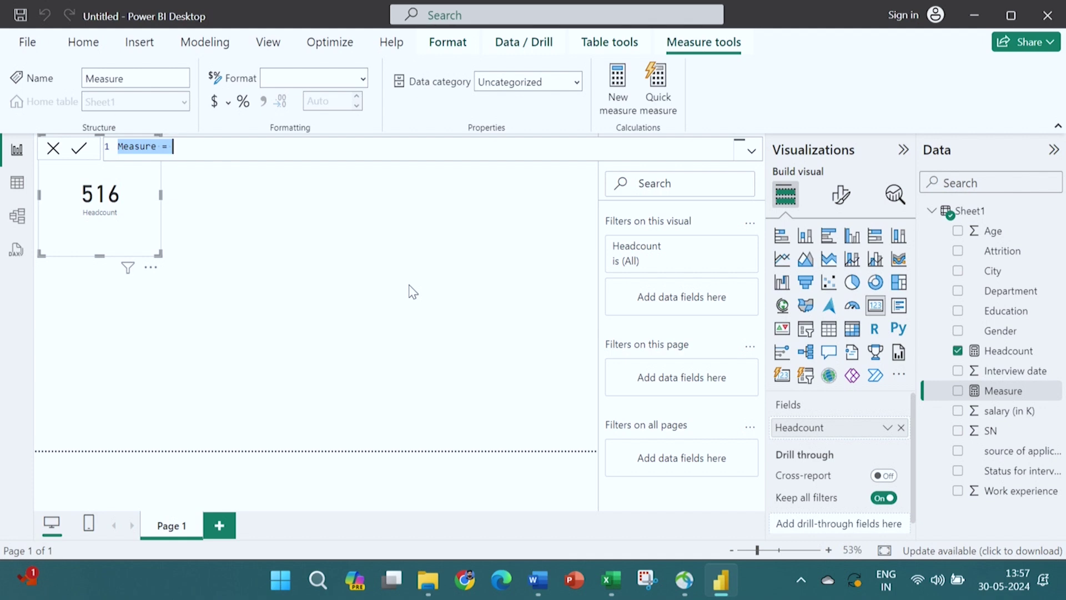
Define the measure Exits = CALCULATE(Sheet1[Headcount], Sheet1[Attrition]="Yes")
{"action": "key", "text": "BackSpace"}
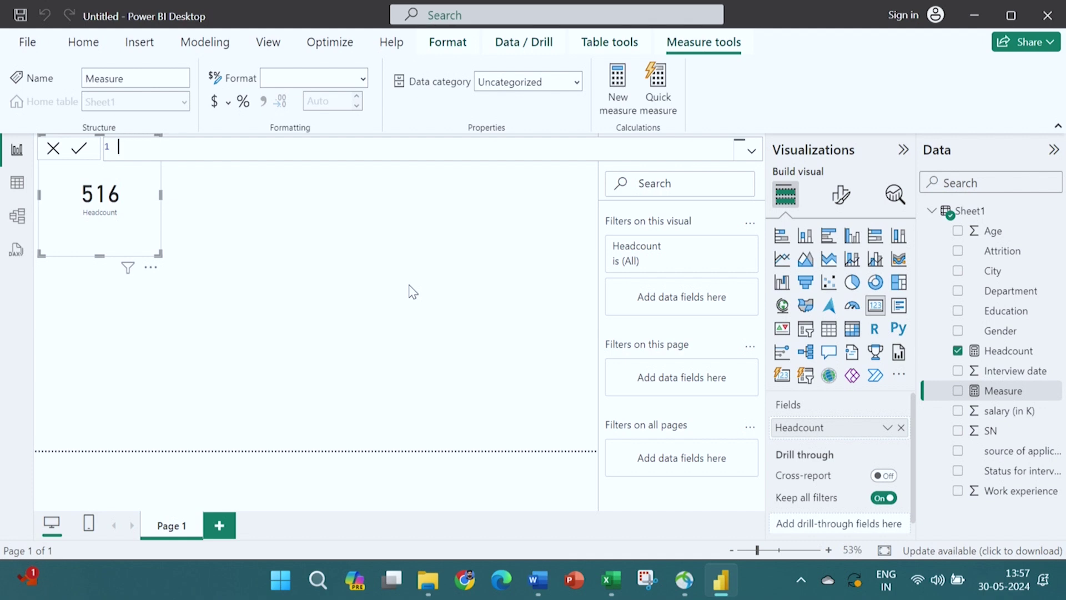
{"action": "type", "text": "Exits =cal"}
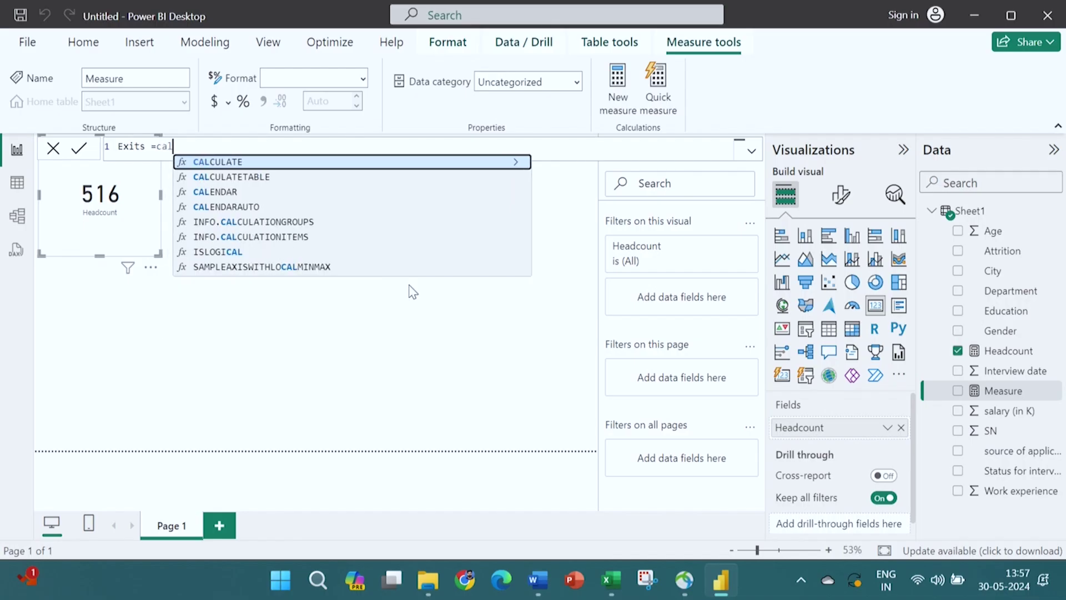
{"action": "left_click", "coordinate": [283, 166]}
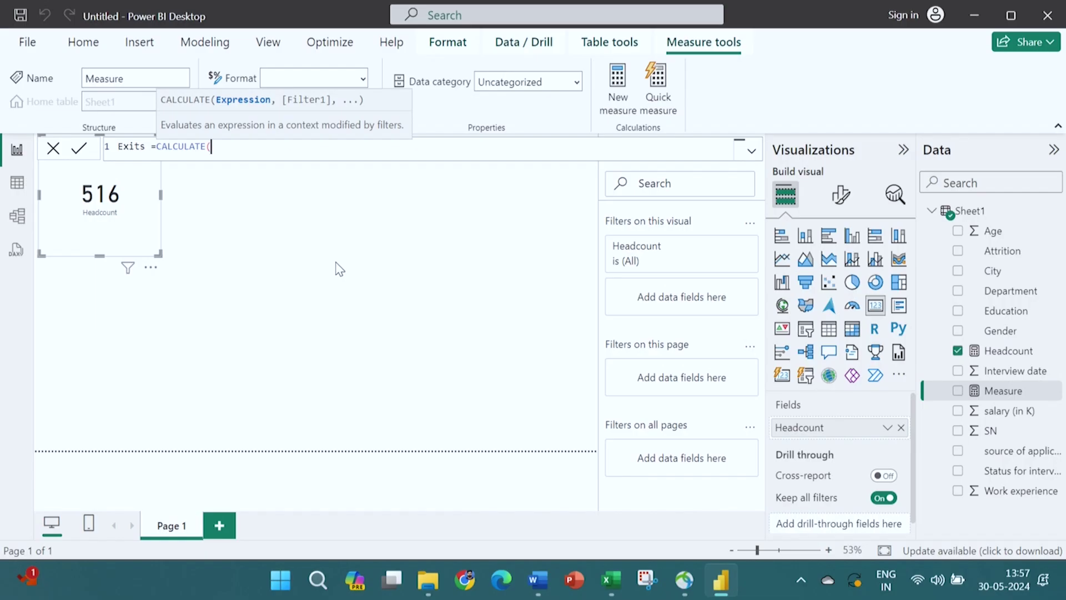
{"action": "type", "text": "he"}
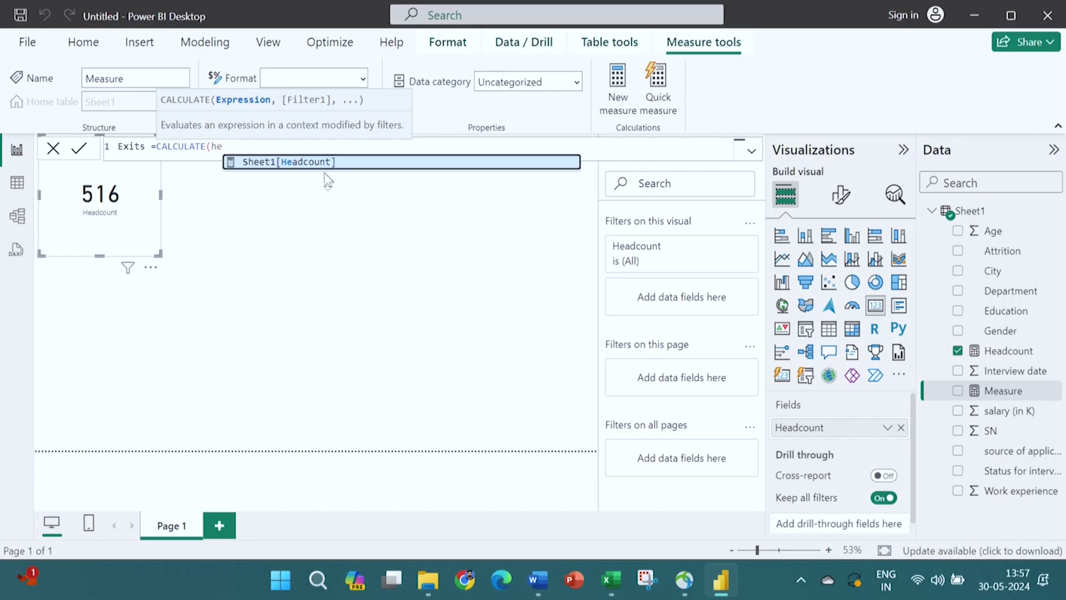
{"action": "left_click", "coordinate": [319, 162]}
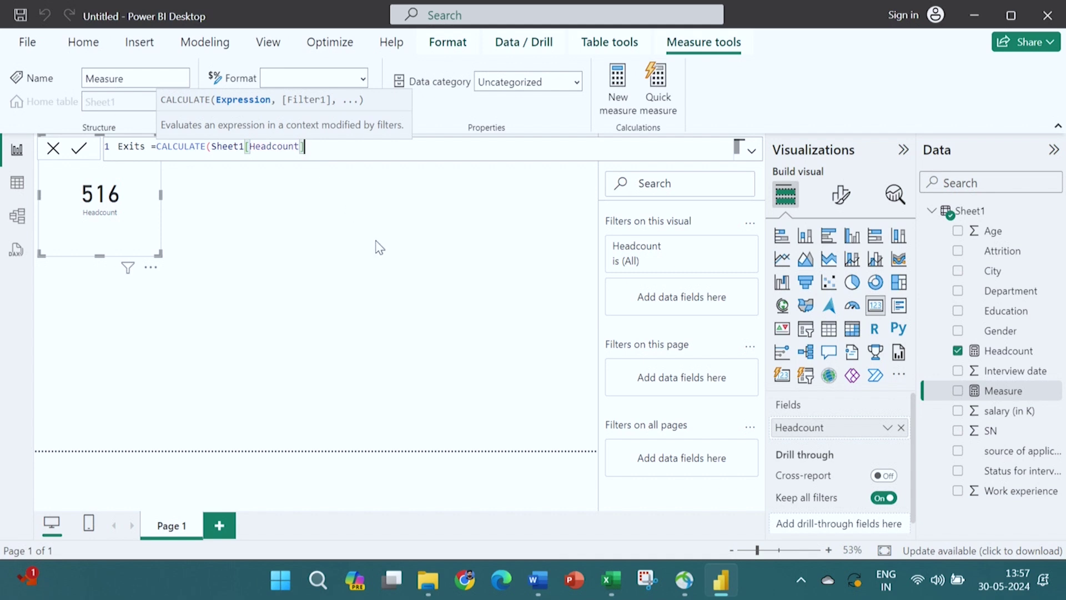
{"action": "type", "text": ","}
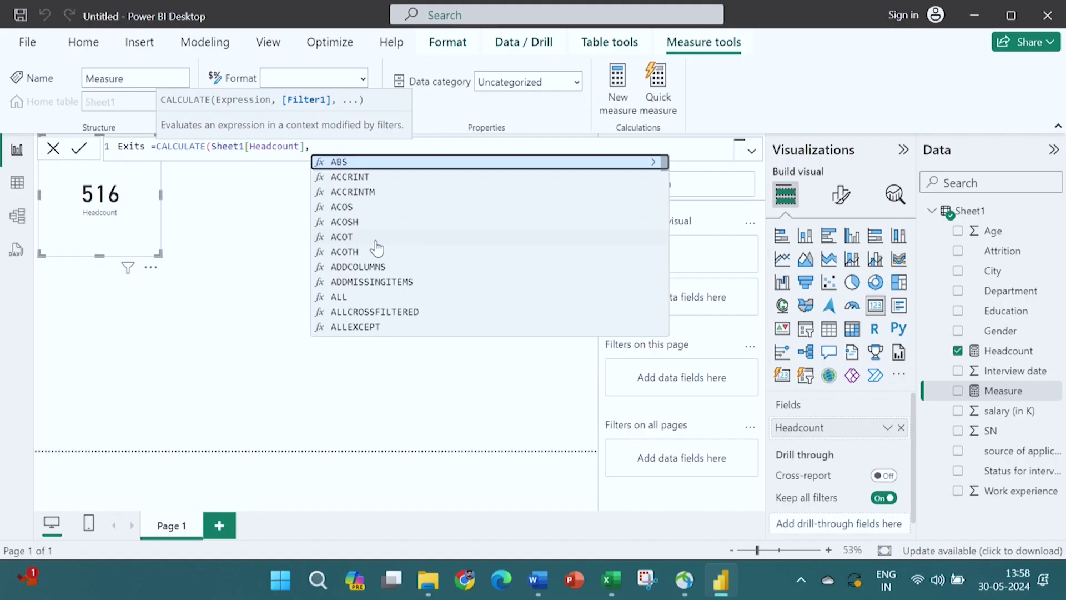
{"action": "type", "text": "att"}
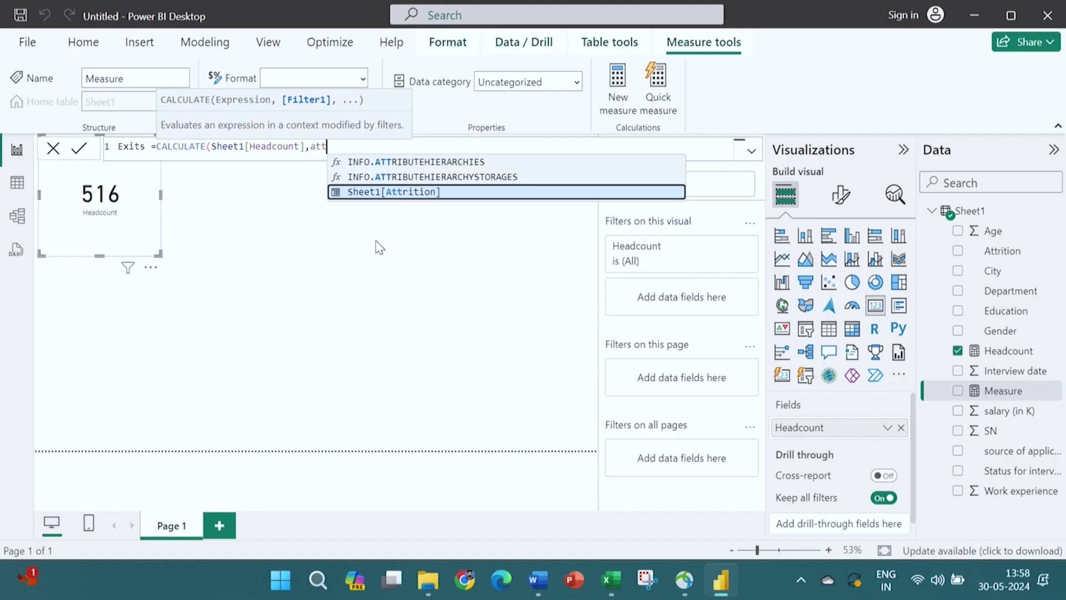
{"action": "left_click", "coordinate": [417, 193]}
{"action": "type", "text": "=\""}
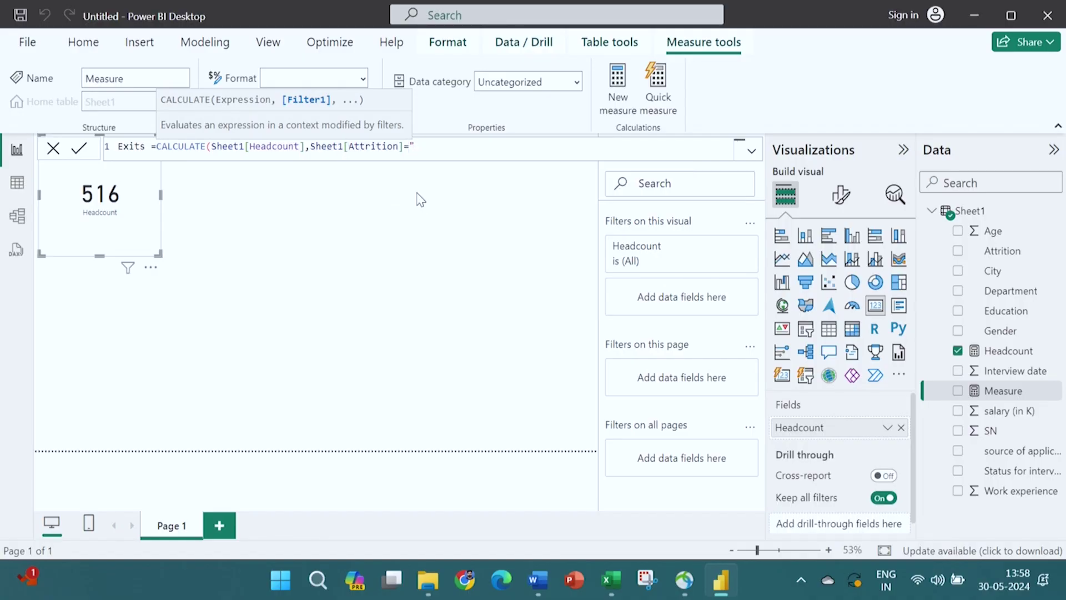
{"action": "type", "text": "Yes\")"}
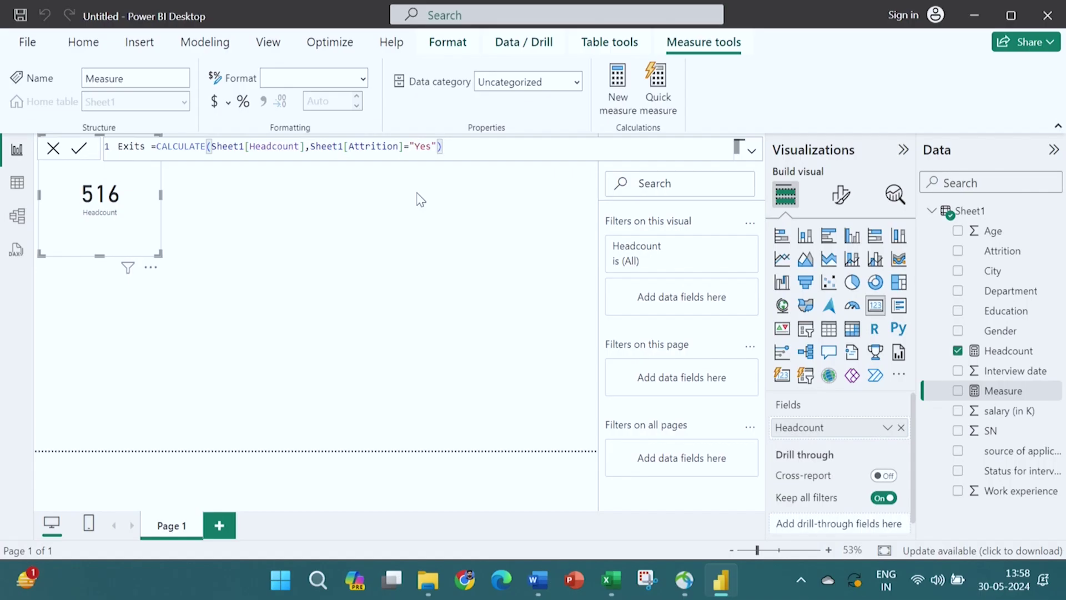
{"action": "key", "text": "Return"}
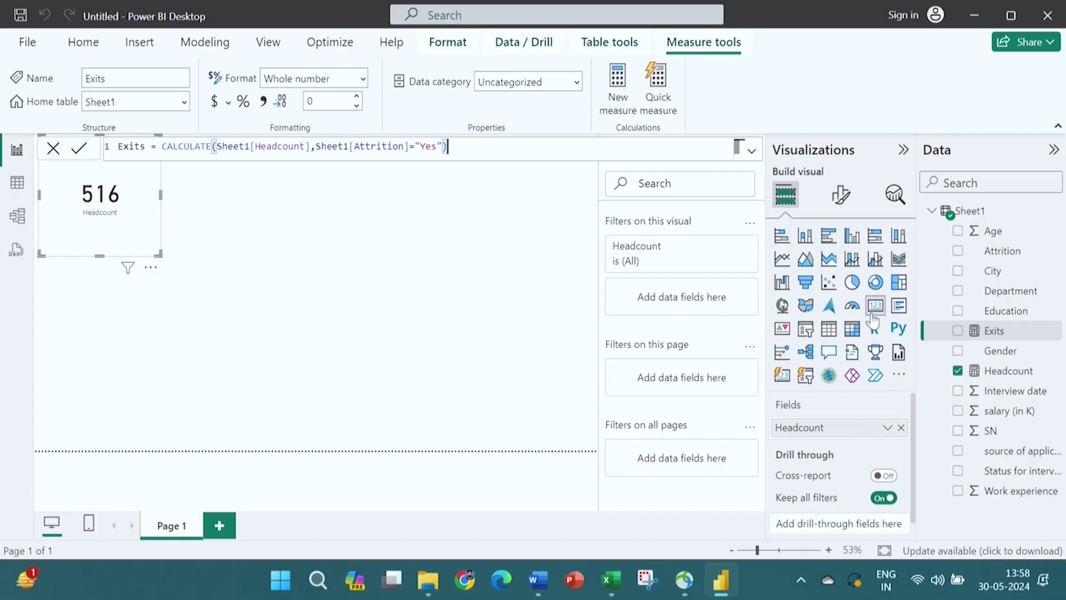
{"action": "left_click", "coordinate": [1005, 333]}
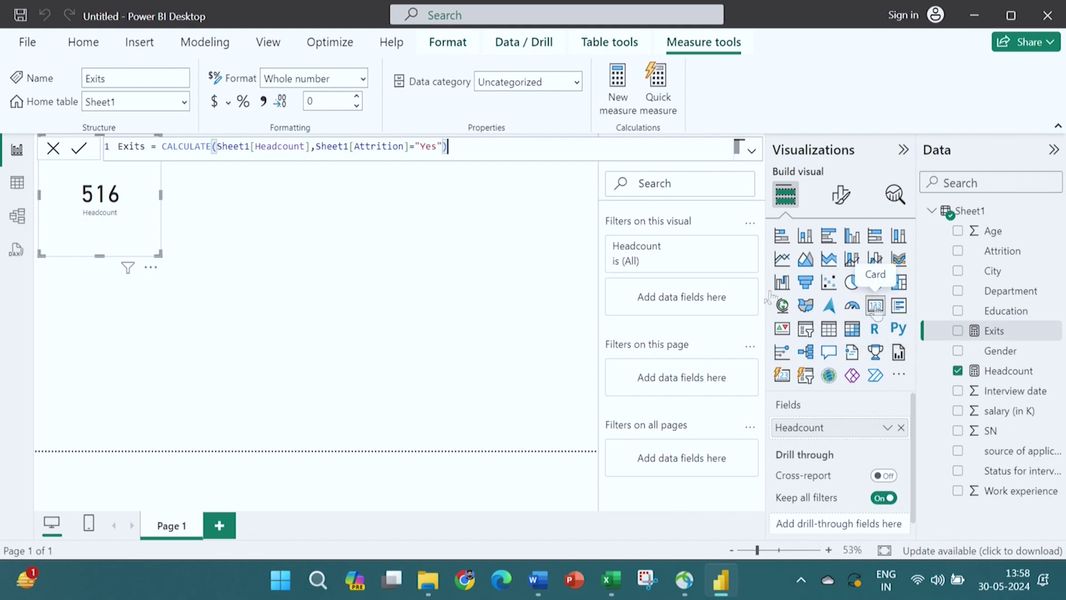
Add a second card showing Exits (168) and place it beside the Headcount card
{"action": "left_click", "coordinate": [247, 279]}
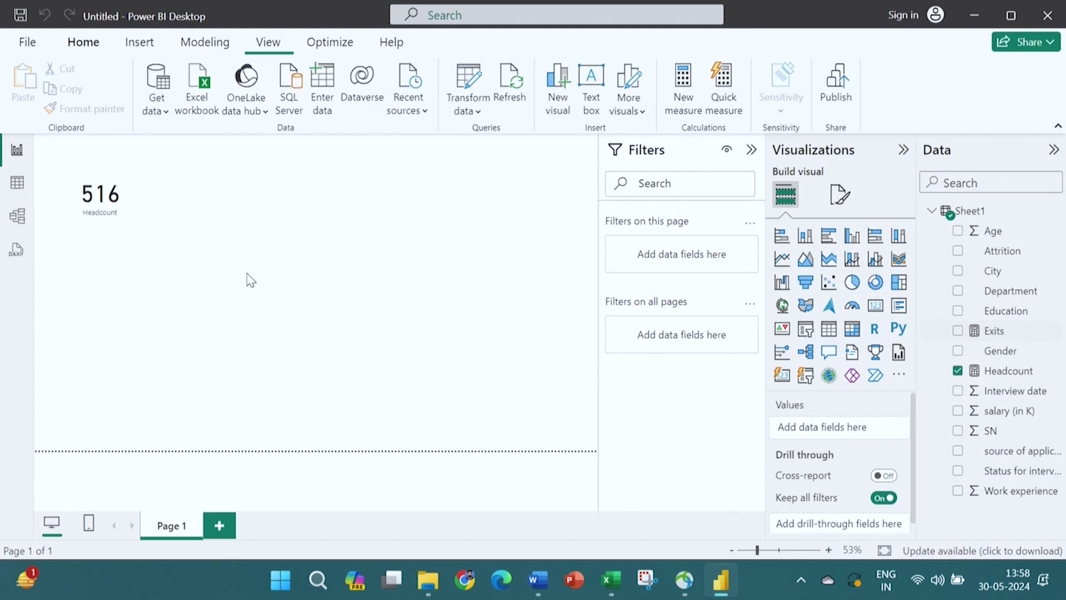
{"action": "left_click", "coordinate": [876, 305]}
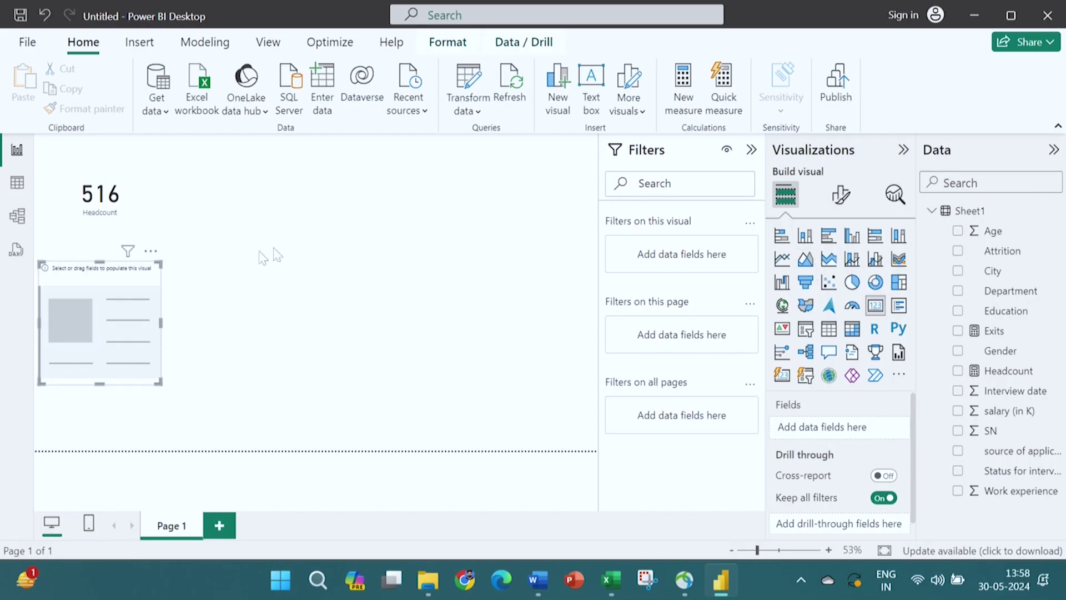
{"action": "left_click_drag", "start_coordinate": [91, 318], "coordinate": [88, 350]}
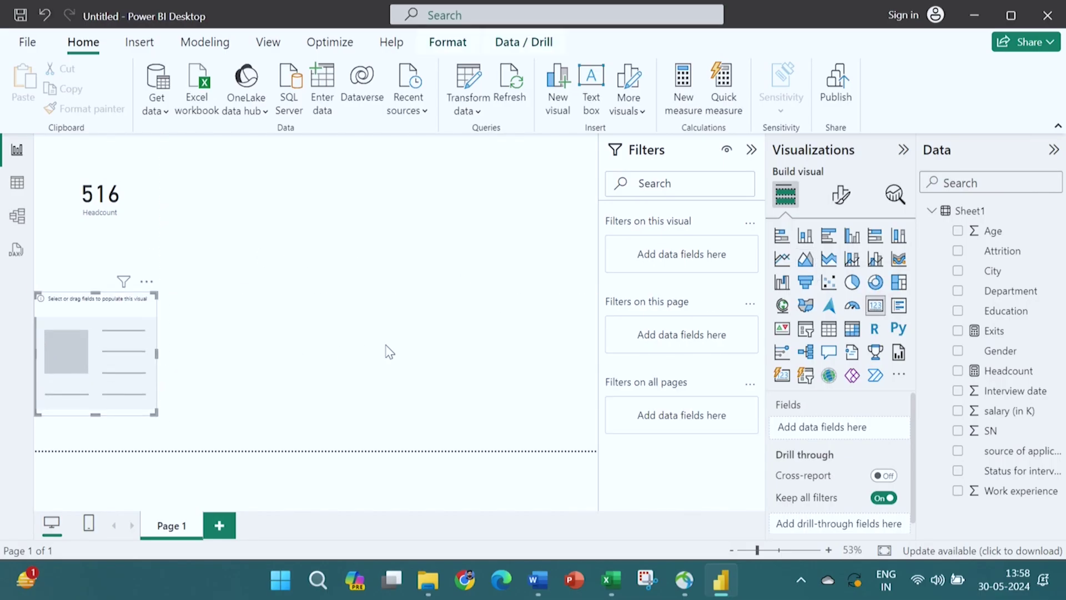
{"action": "left_click_drag", "start_coordinate": [1005, 335], "coordinate": [122, 341]}
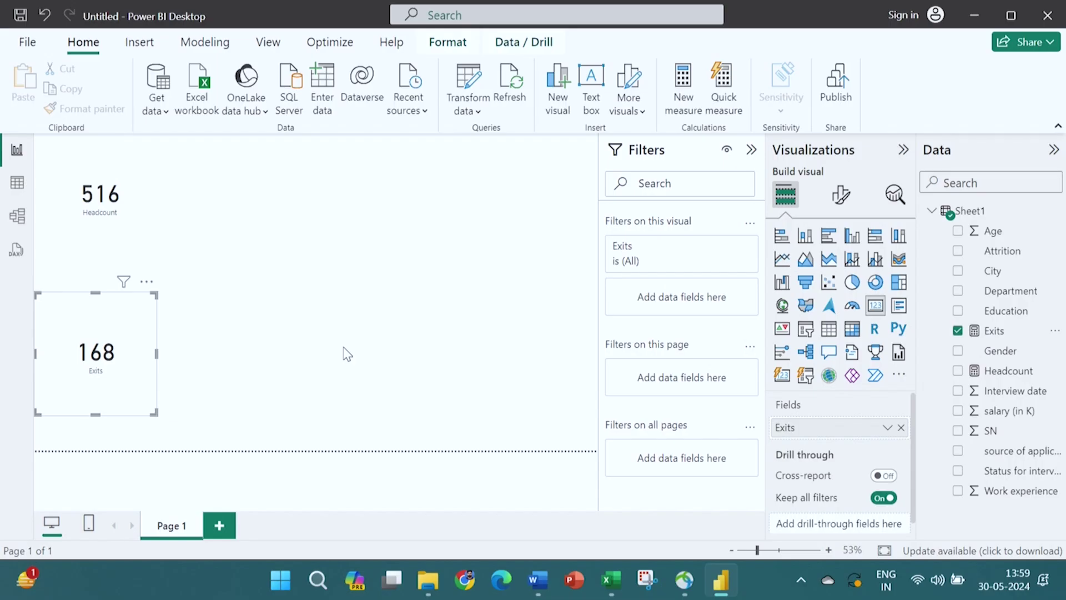
{"action": "left_click_drag", "start_coordinate": [126, 319], "coordinate": [260, 168]}
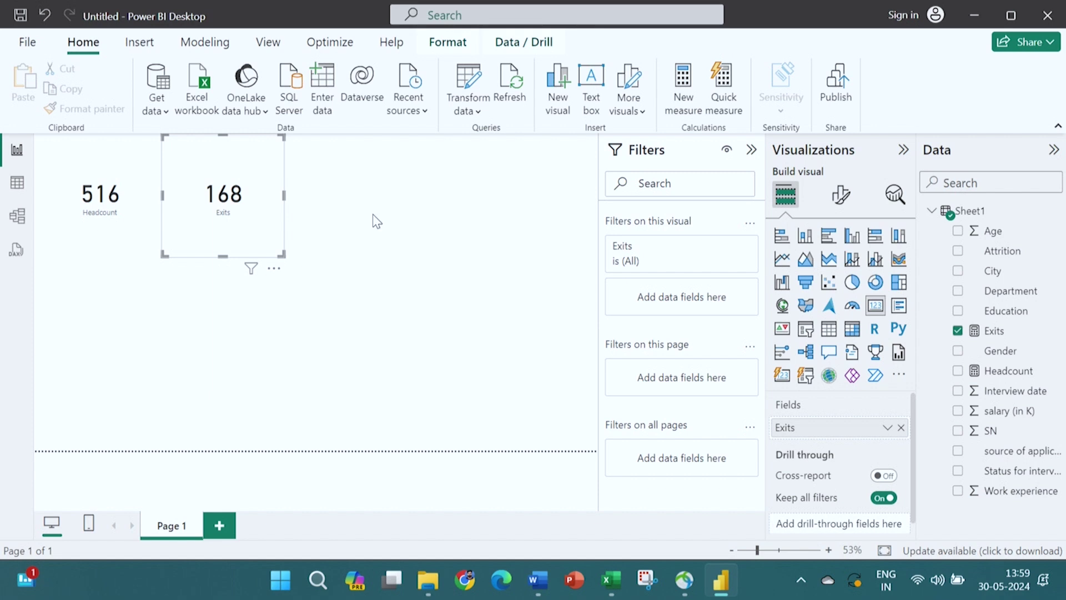
{"action": "left_click", "coordinate": [395, 335]}
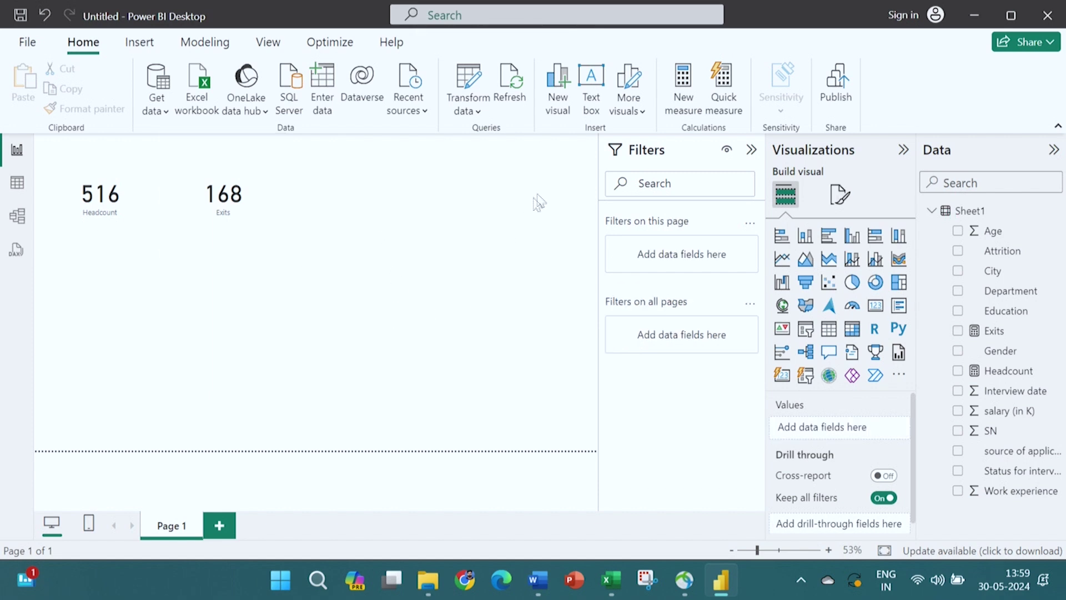
Create Attrition percent = ([Exits]/[Headcount])*100 and show it on a third card reading 32.56
{"action": "left_click", "coordinate": [689, 111]}
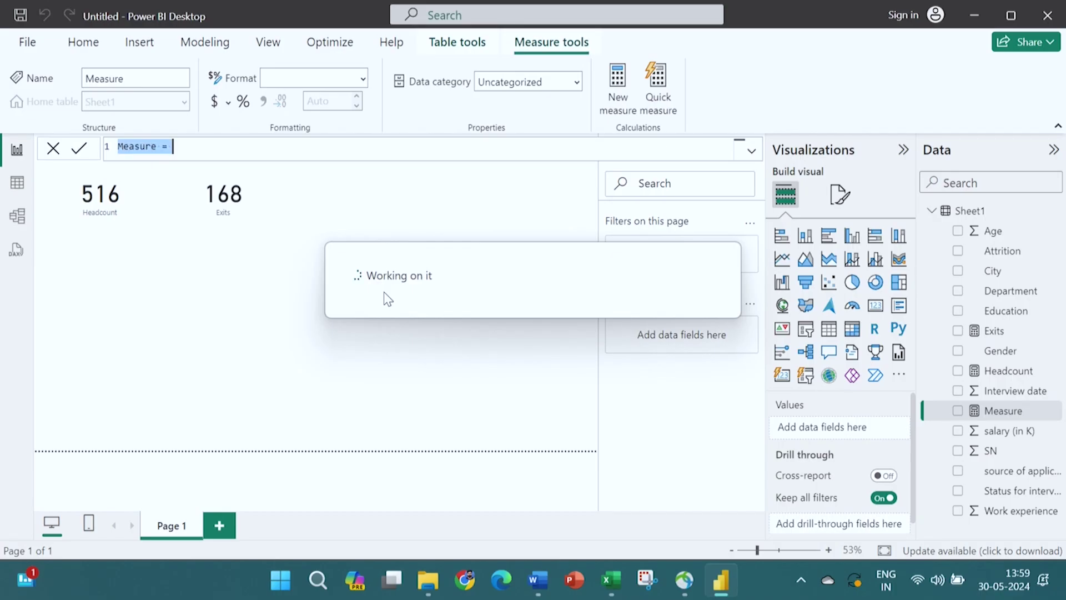
{"action": "key", "text": "BackSpace"}
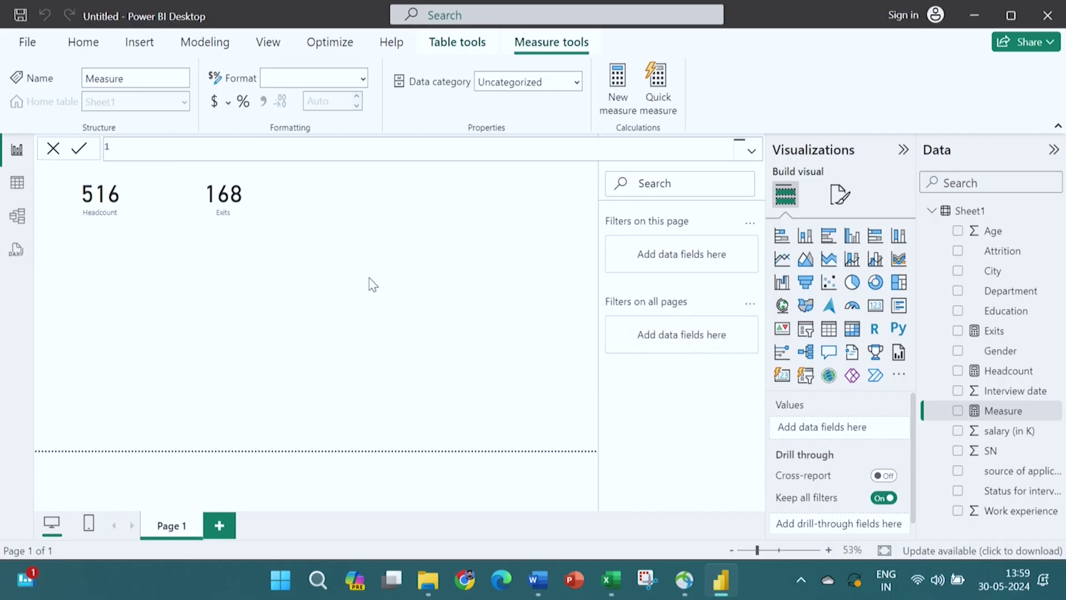
{"action": "type", "text": "Attrition percent = E"}
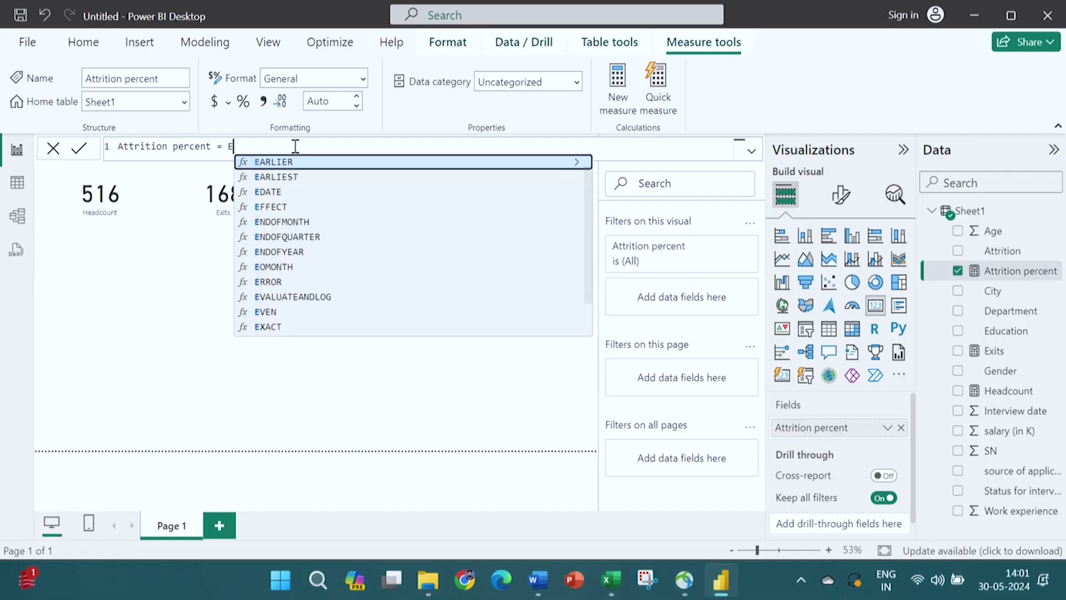
{"action": "type", "text": "xits"}
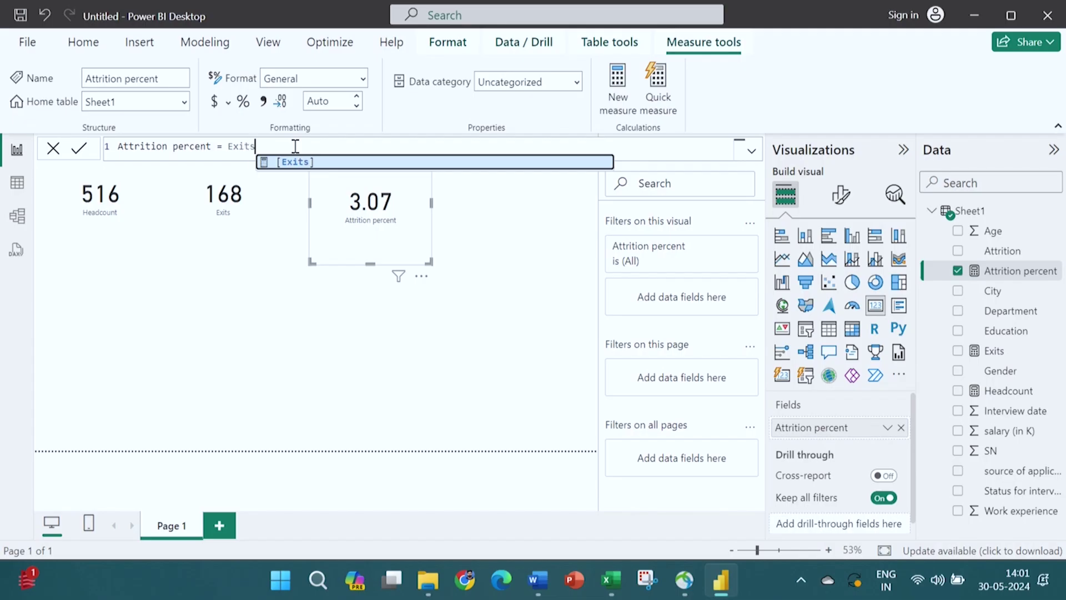
{"action": "left_click", "coordinate": [299, 162]}
{"action": "type", "text": "/hea"}
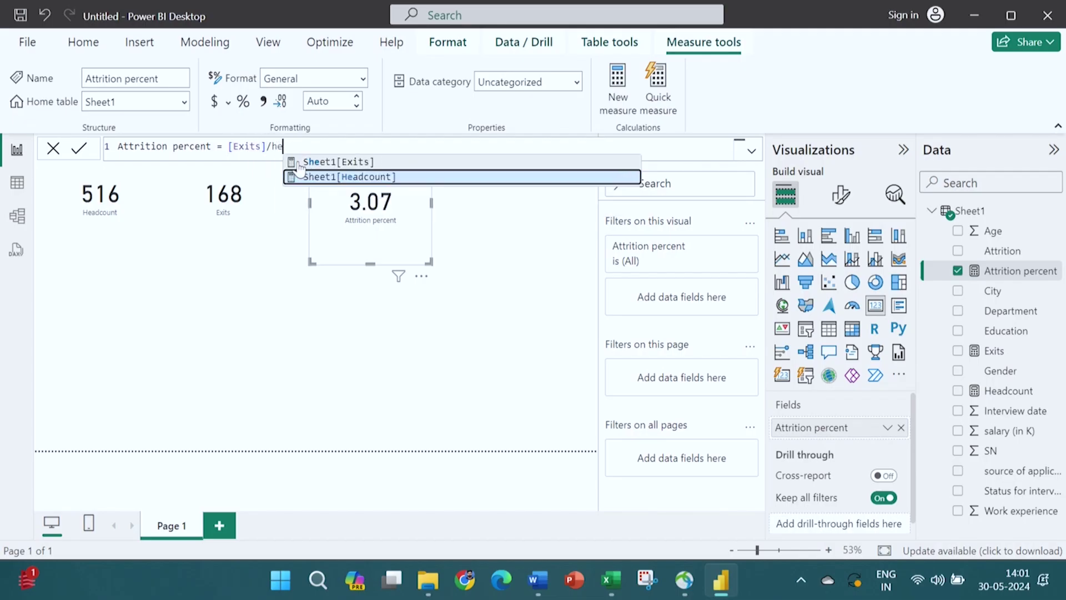
{"action": "left_click", "coordinate": [336, 163]}
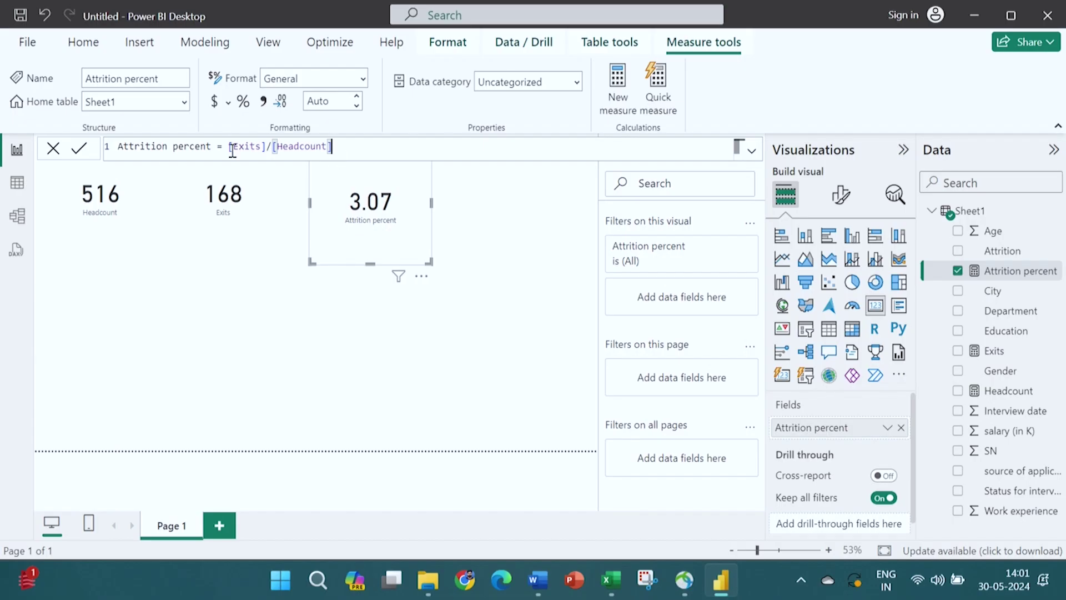
{"action": "left_click", "coordinate": [229, 146]}
{"action": "type", "text": "("}
{"action": "left_click", "coordinate": [340, 147]}
{"action": "type", "text": ")"}
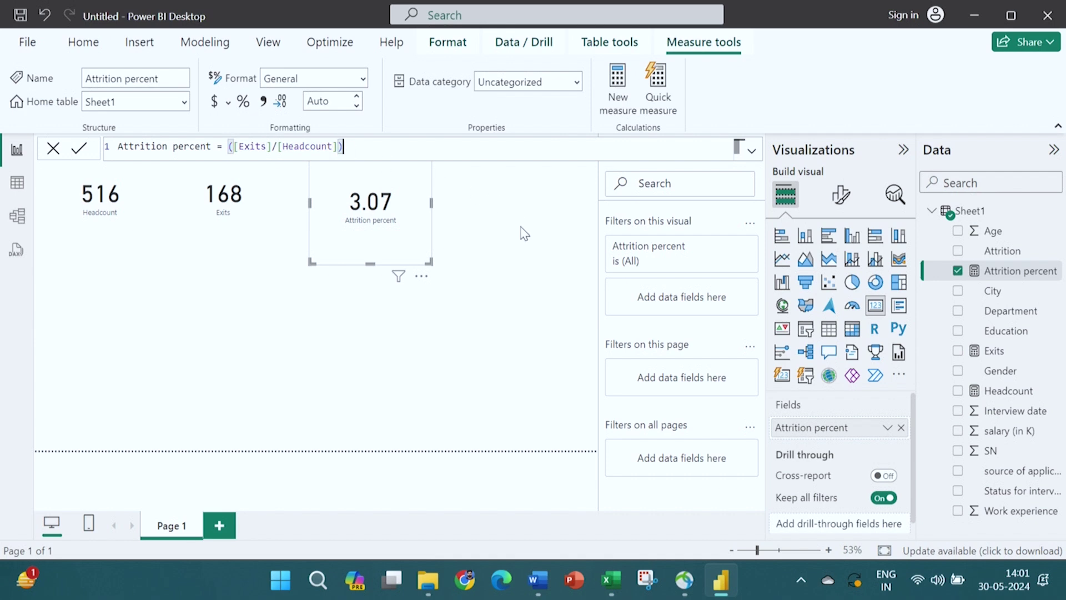
{"action": "type", "text": "*100"}
{"action": "key", "text": "Return"}
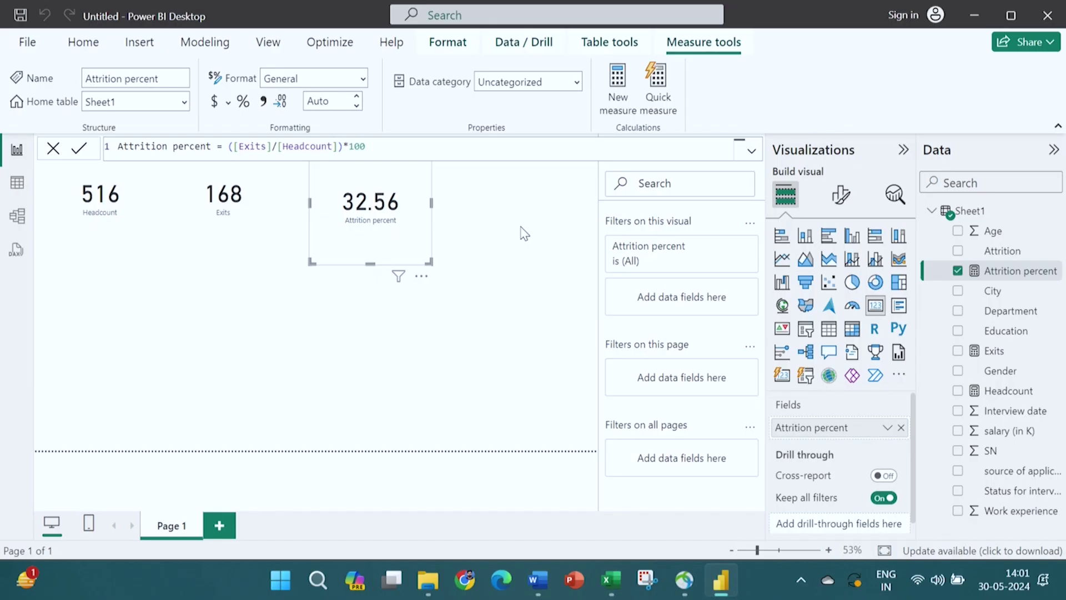
{"action": "left_click", "coordinate": [400, 318]}
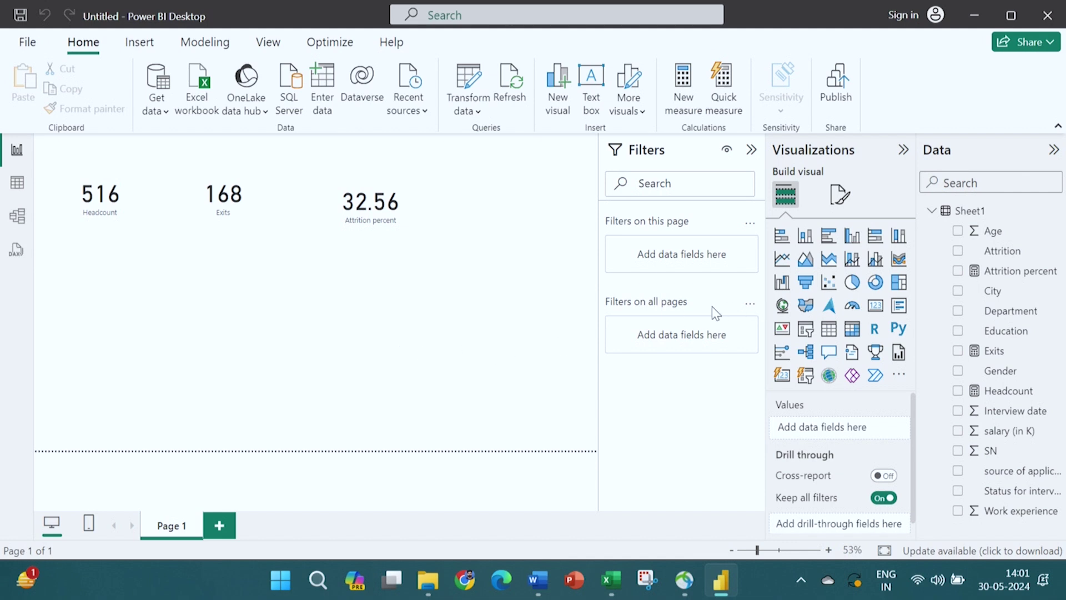
Build a stacked column chart of Exits by source of application
{"action": "left_click", "coordinate": [806, 244]}
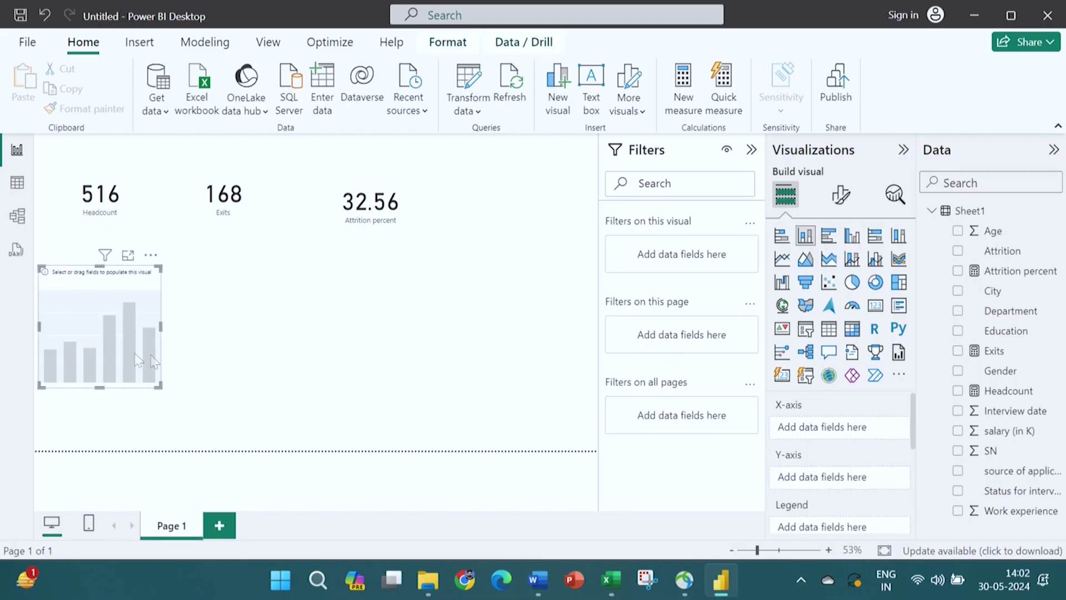
{"action": "left_click_drag", "start_coordinate": [1000, 360], "coordinate": [846, 483]}
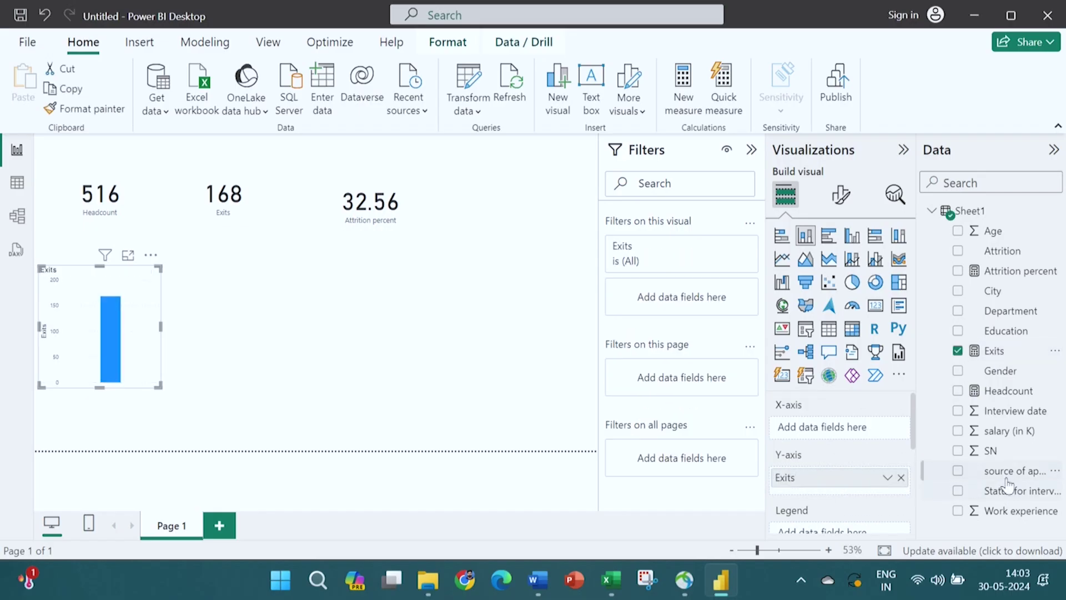
{"action": "left_click_drag", "start_coordinate": [1010, 472], "coordinate": [862, 437]}
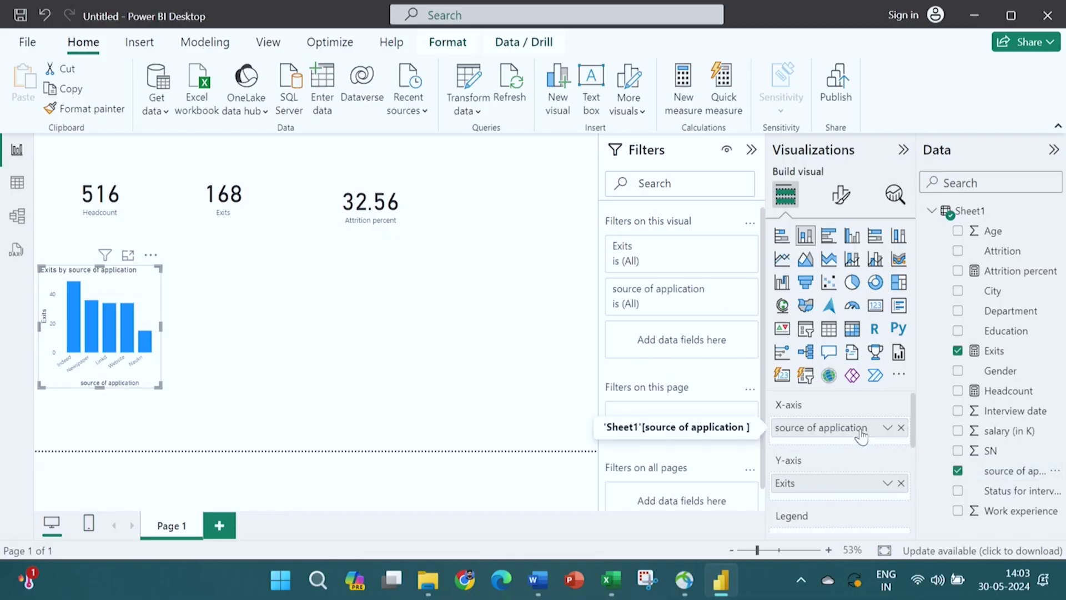
{"action": "left_click_drag", "start_coordinate": [171, 287], "coordinate": [369, 313]}
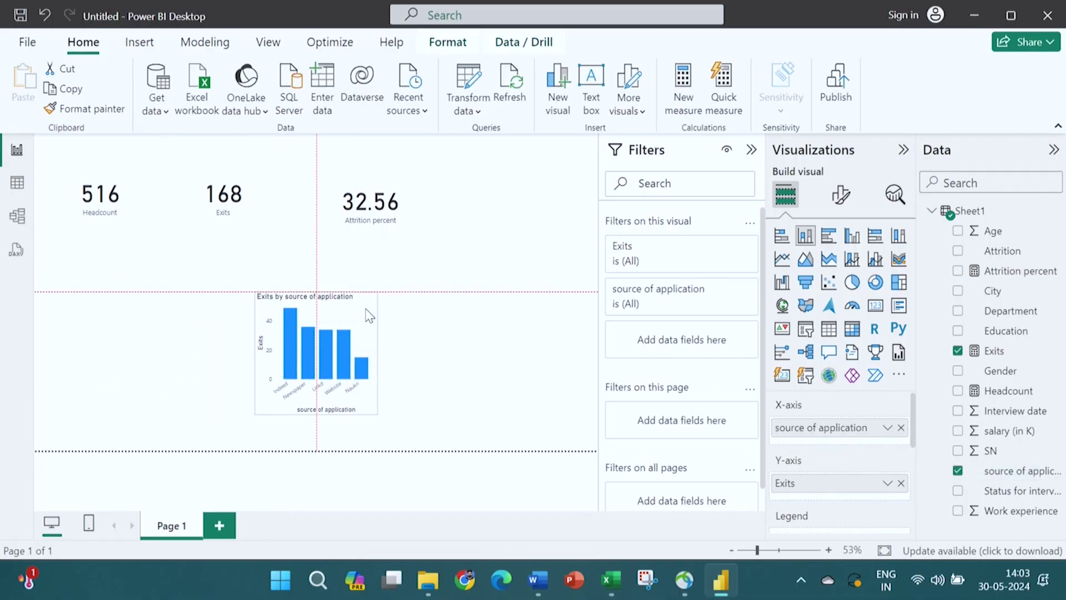
Turn on data labels, widen the chart, move it to the left edge, and add Page 2
{"action": "left_click", "coordinate": [841, 195]}
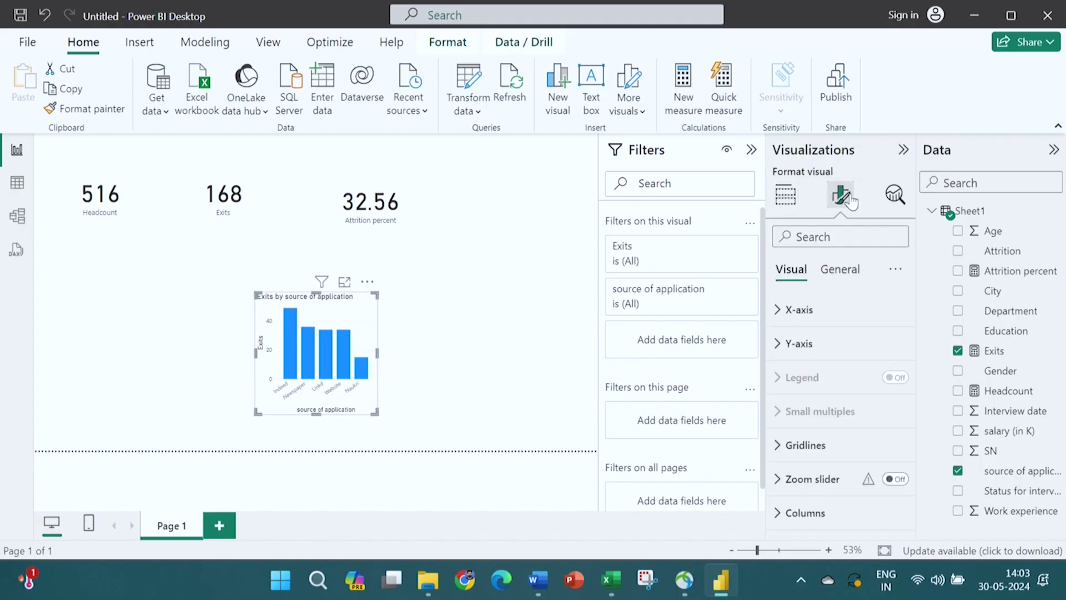
{"action": "scroll", "coordinate": [915, 322], "scroll_direction": "down", "scroll_amount": 3}
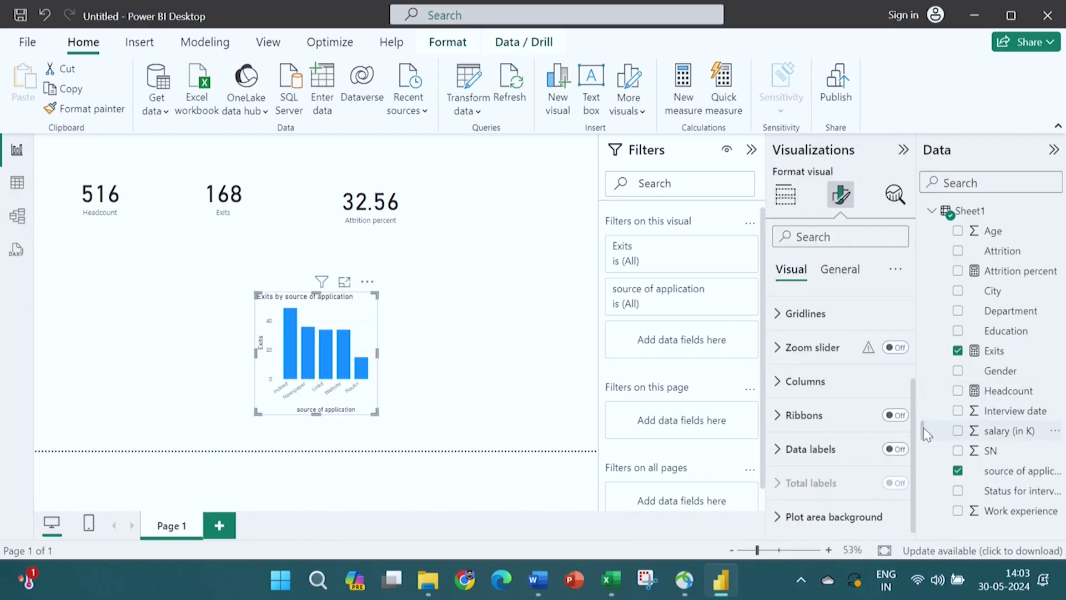
{"action": "left_click", "coordinate": [892, 449]}
{"action": "left_click_drag", "start_coordinate": [377, 348], "coordinate": [464, 351]}
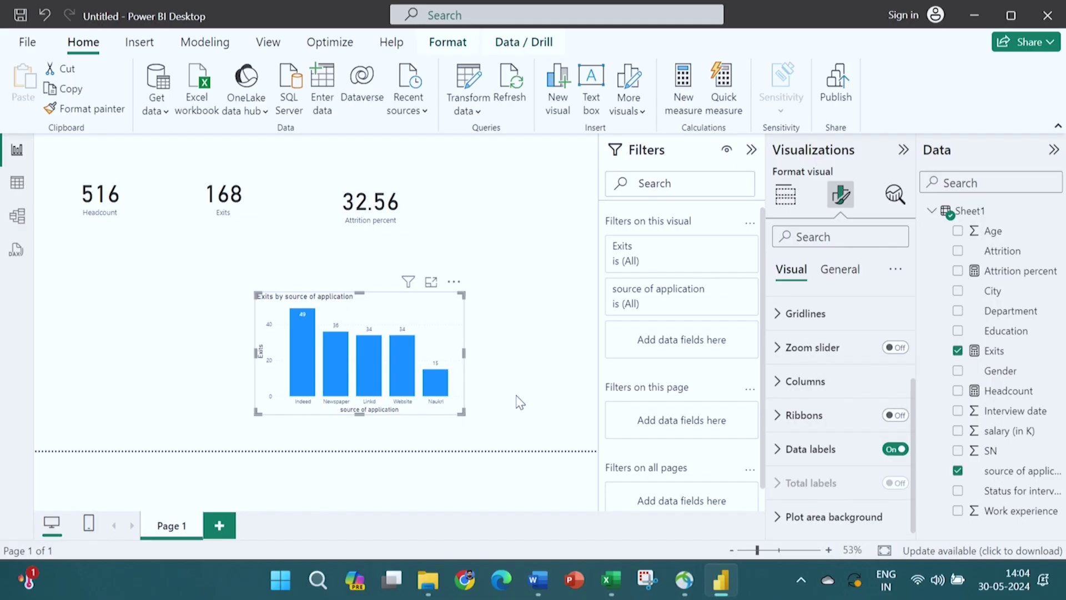
{"action": "left_click_drag", "start_coordinate": [378, 304], "coordinate": [161, 282]}
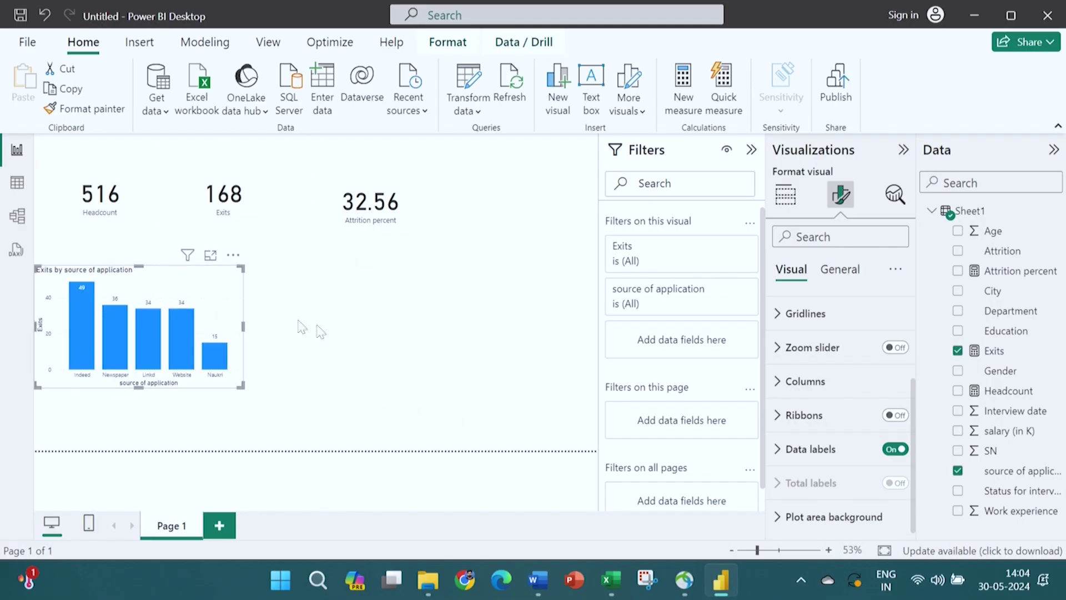
{"action": "left_click", "coordinate": [220, 526]}
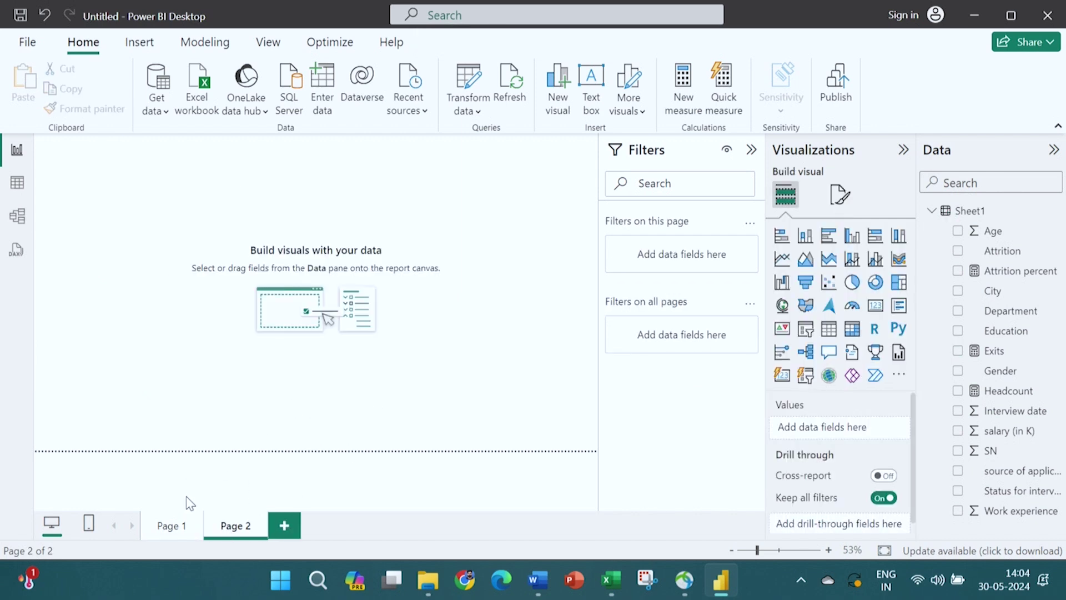
{"action": "left_click", "coordinate": [176, 529]}
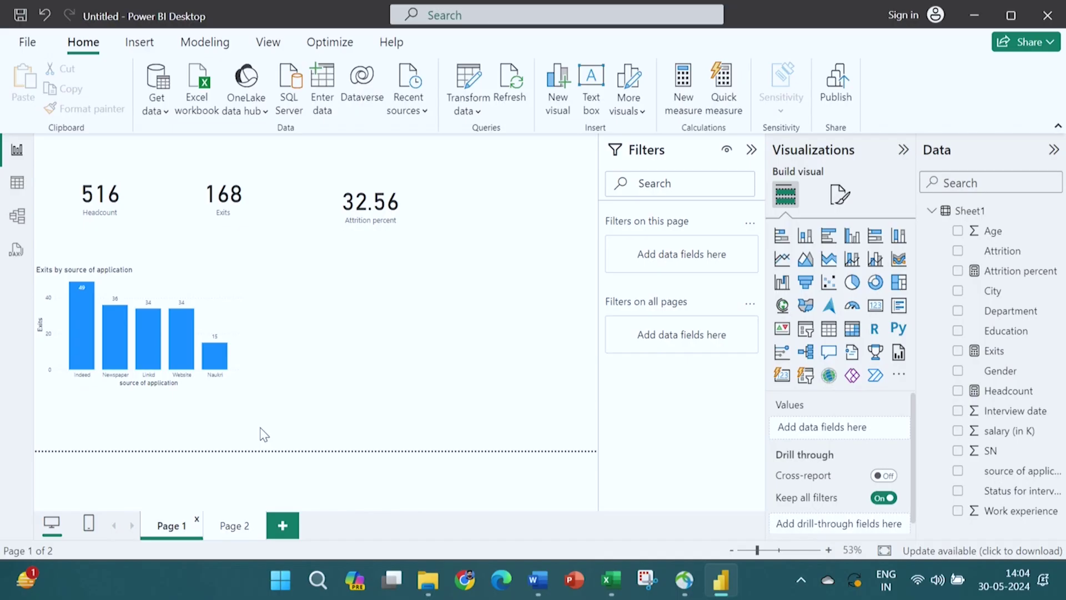
{"action": "left_click", "coordinate": [240, 535]}
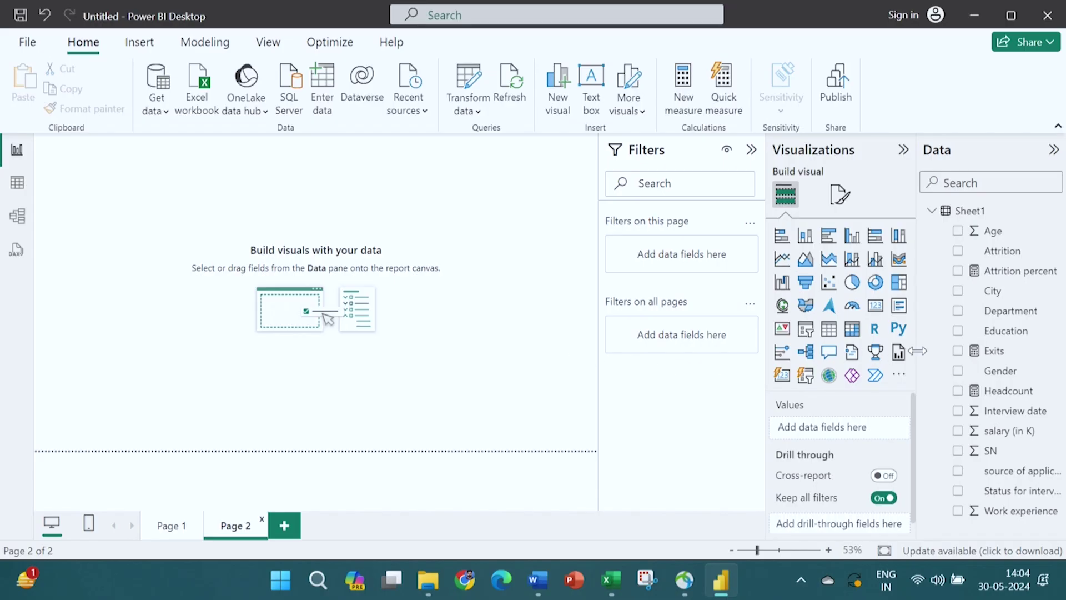
Build a stacked column chart of Exits by Gender on Page 2
{"action": "left_click", "coordinate": [805, 236]}
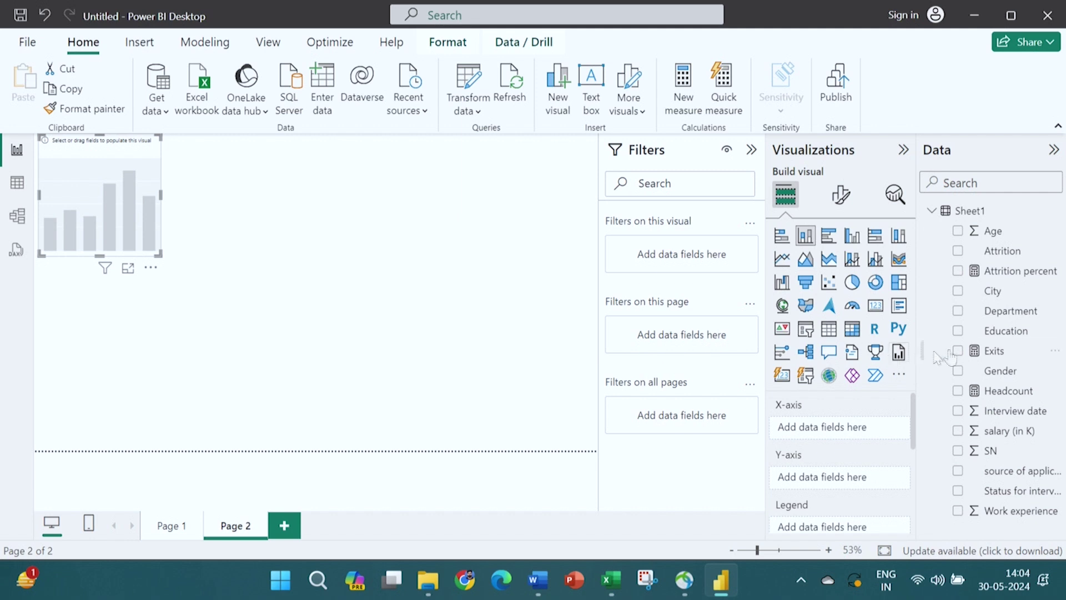
{"action": "left_click_drag", "start_coordinate": [997, 353], "coordinate": [853, 478]}
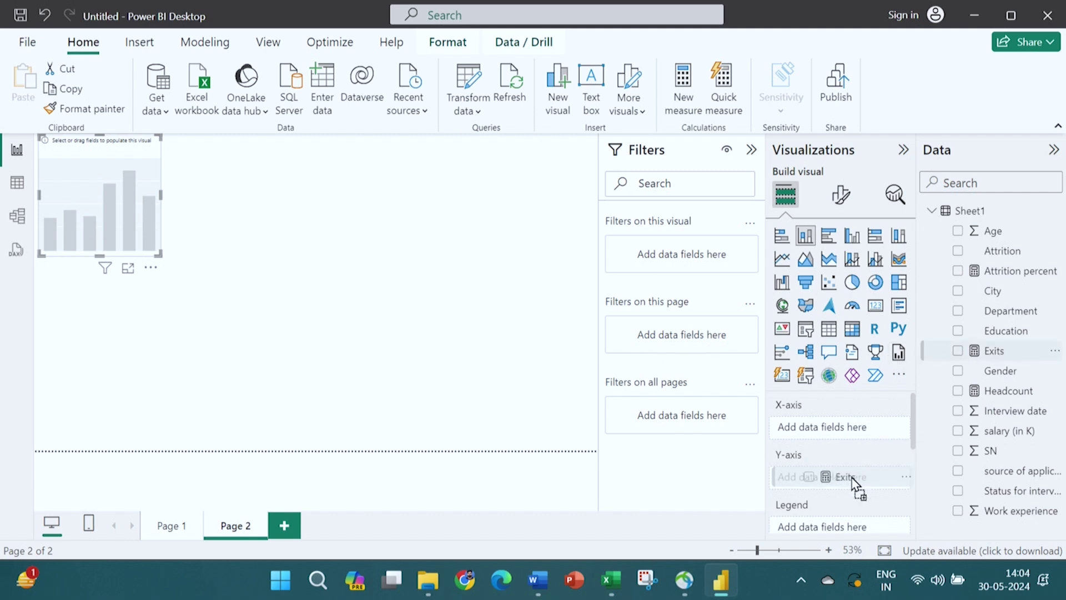
{"action": "left_click_drag", "start_coordinate": [853, 479], "coordinate": [852, 479]}
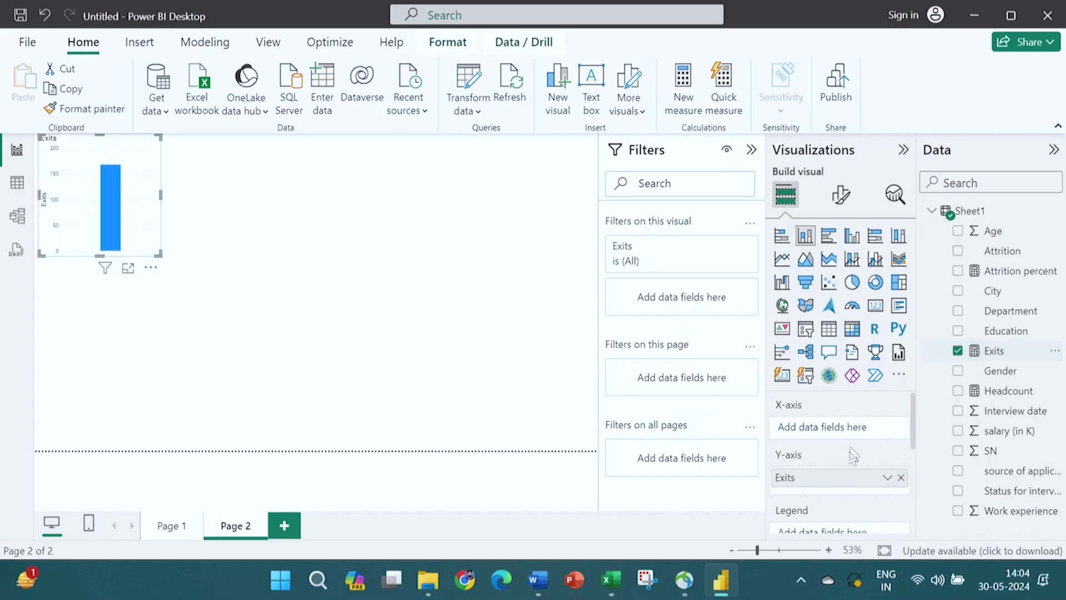
{"action": "left_click_drag", "start_coordinate": [1002, 373], "coordinate": [860, 431]}
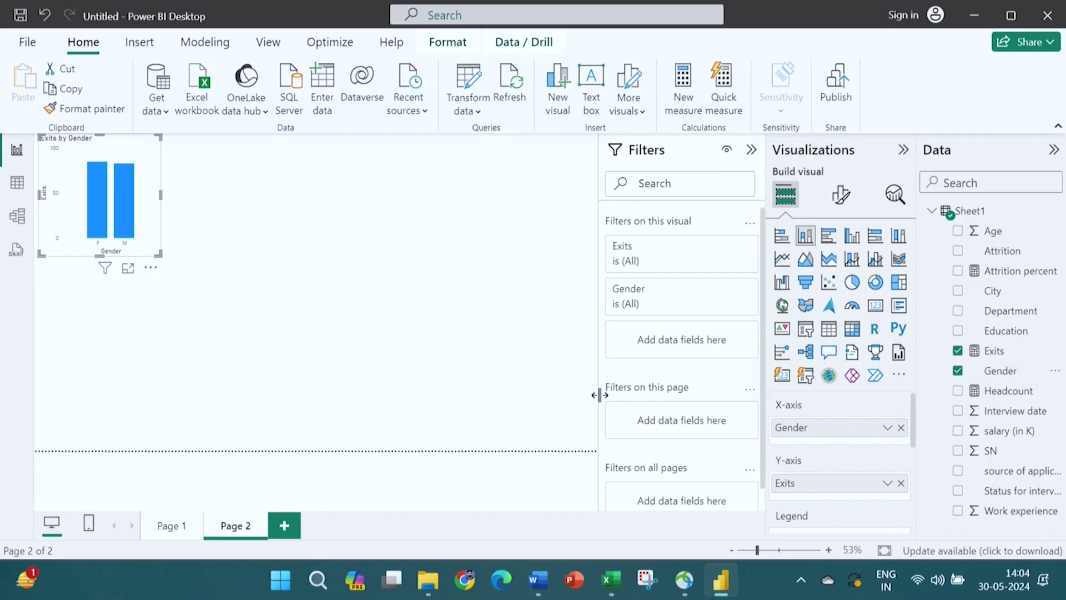
{"action": "left_click_drag", "start_coordinate": [123, 152], "coordinate": [220, 164]}
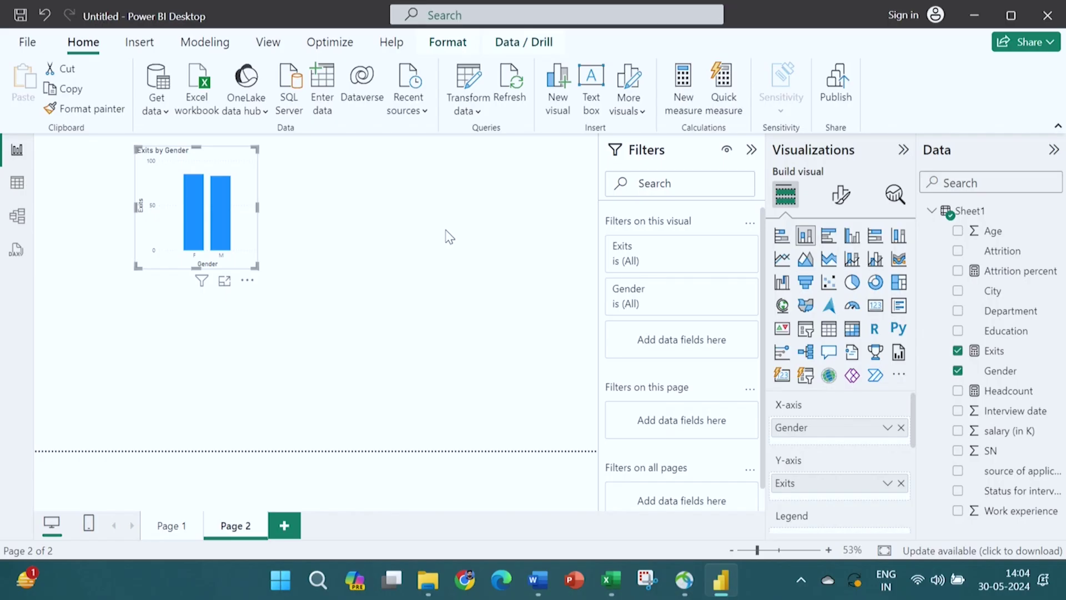
Turn on data labels for the Gender chart and move it to the top-left
{"action": "left_click", "coordinate": [841, 195]}
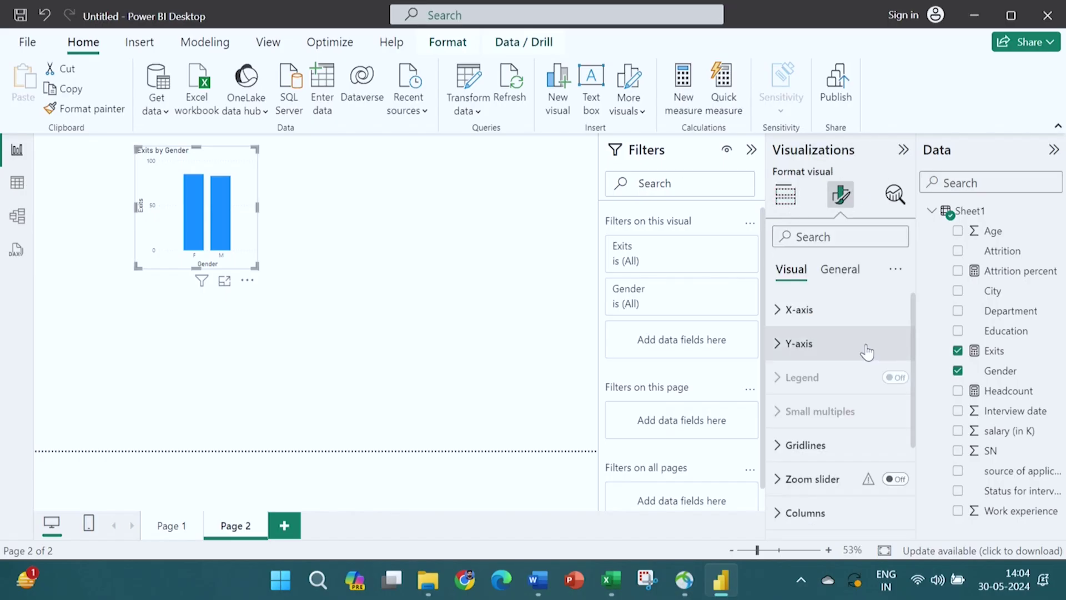
{"action": "scroll", "coordinate": [911, 389], "scroll_direction": "down", "scroll_amount": 3}
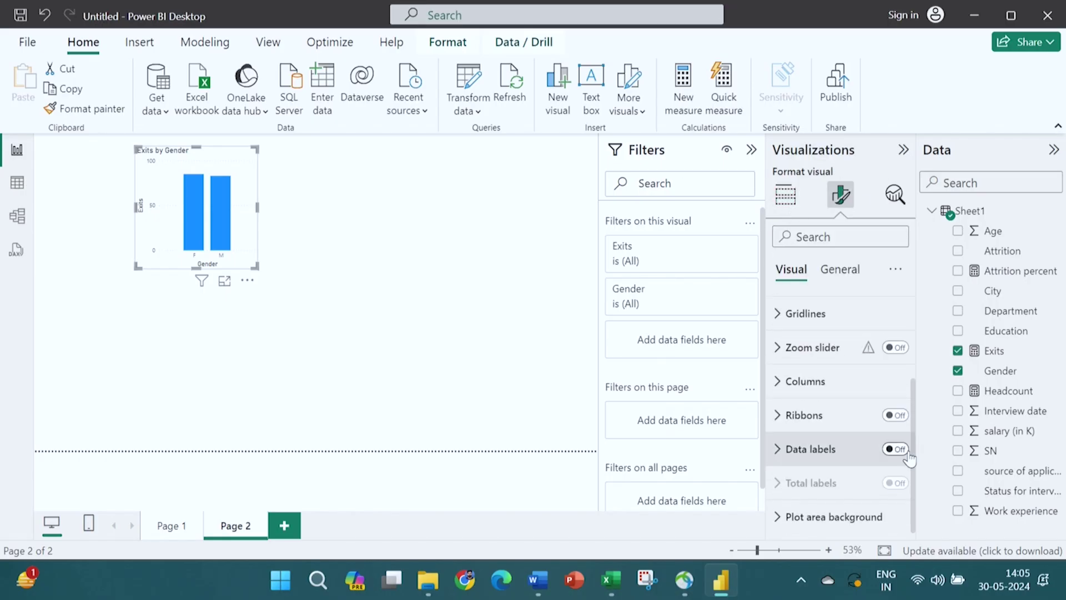
{"action": "left_click", "coordinate": [833, 451]}
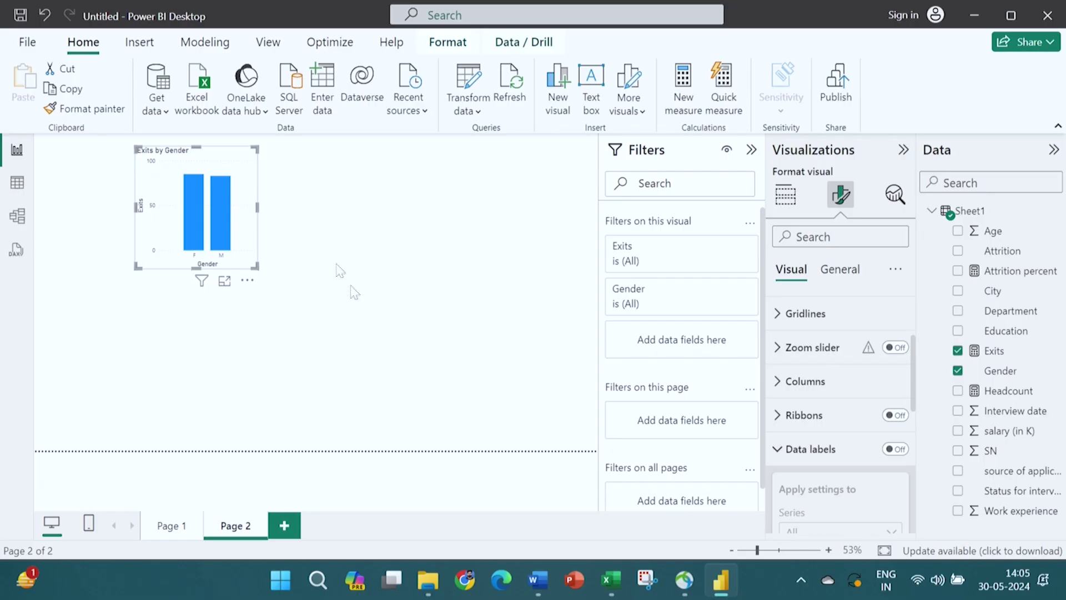
{"action": "left_click", "coordinate": [896, 449]}
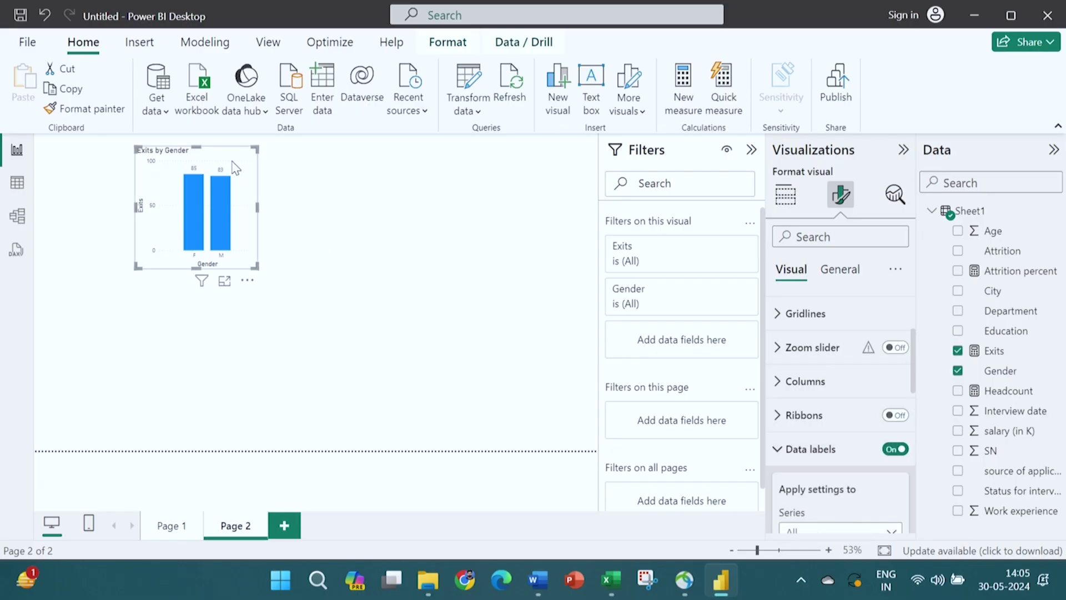
{"action": "left_click_drag", "start_coordinate": [232, 162], "coordinate": [291, 175]}
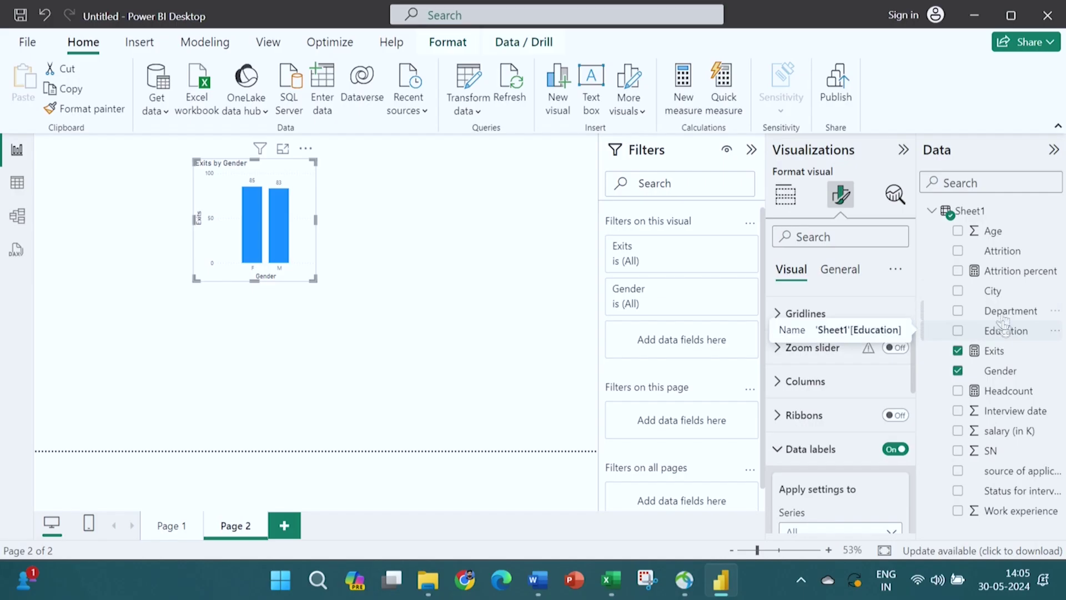
{"action": "left_click_drag", "start_coordinate": [209, 222], "coordinate": [62, 198]}
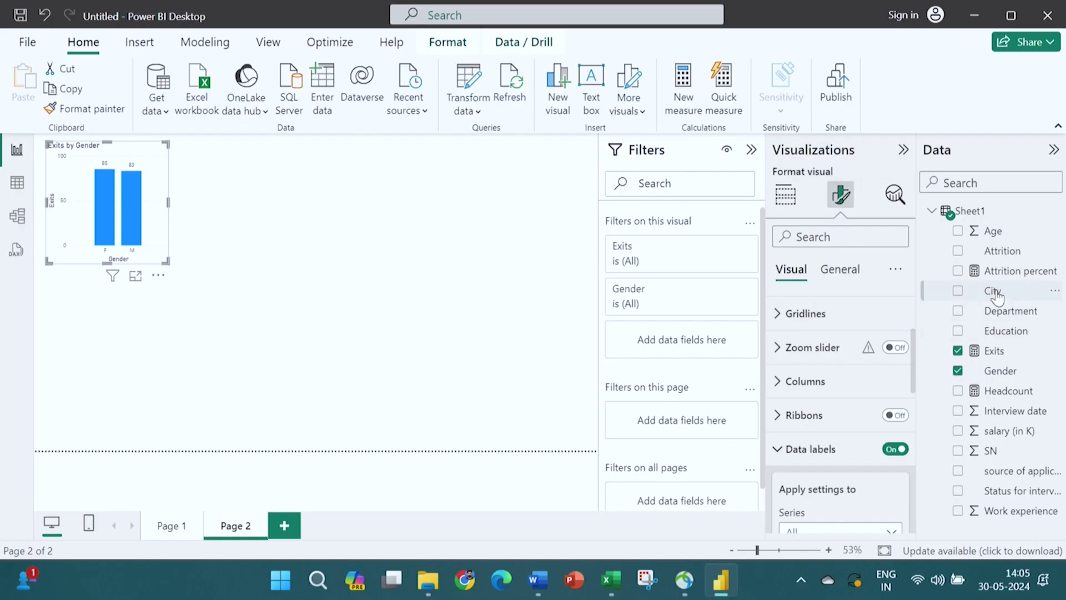
Start another stacked column chart below with Exits as its values
{"action": "left_click", "coordinate": [780, 195]}
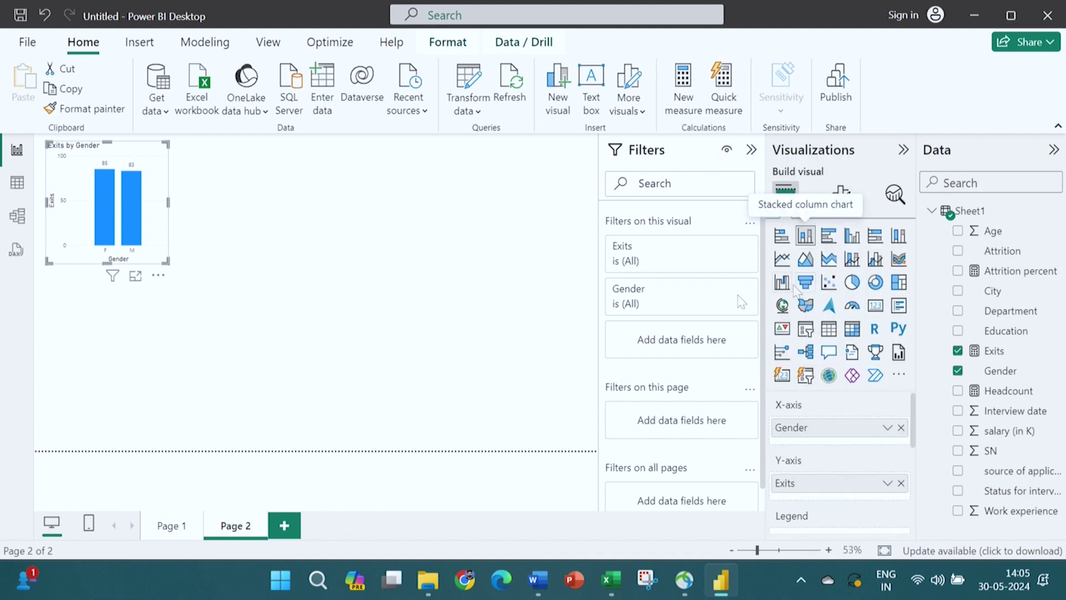
{"action": "left_click", "coordinate": [298, 275]}
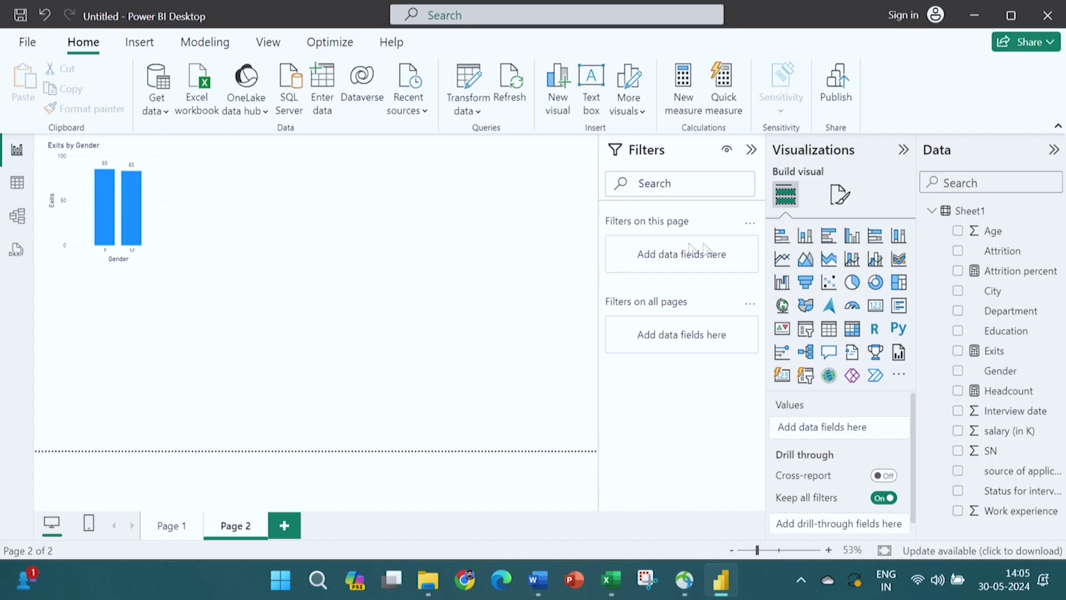
{"action": "left_click", "coordinate": [805, 236]}
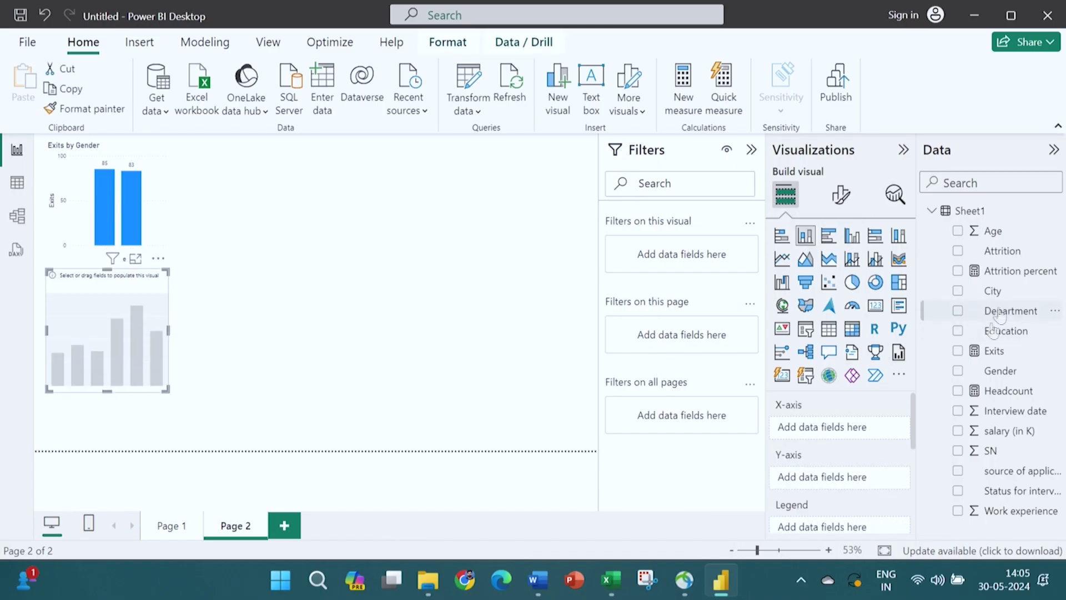
{"action": "left_click_drag", "start_coordinate": [994, 359], "coordinate": [836, 481]}
Break the Exits chart down by City and turn on its data labels
{"action": "left_click_drag", "start_coordinate": [994, 291], "coordinate": [853, 436]}
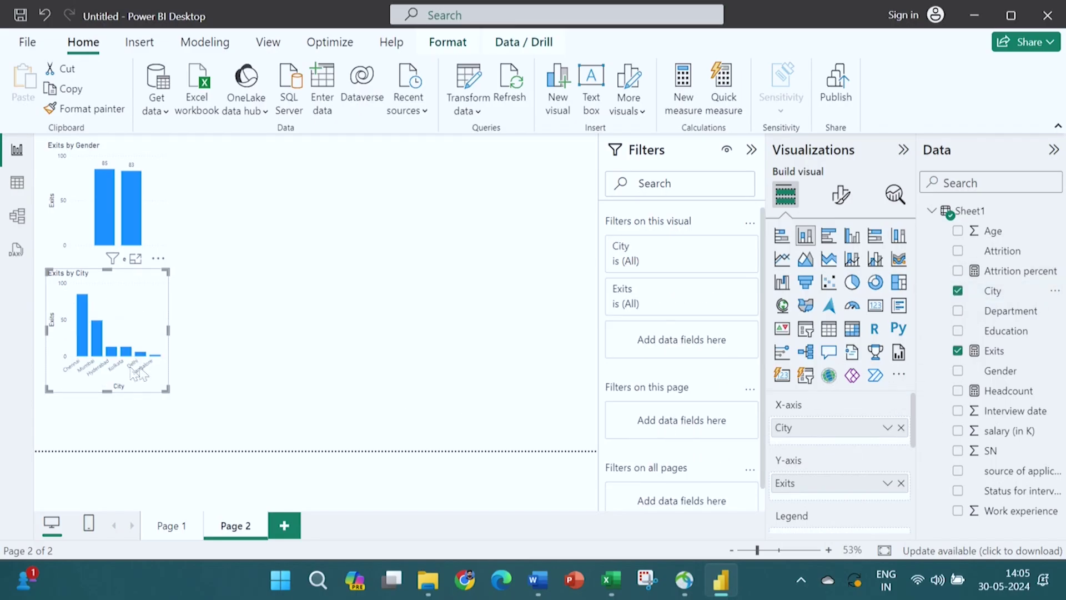
{"action": "left_click_drag", "start_coordinate": [150, 303], "coordinate": [281, 176]}
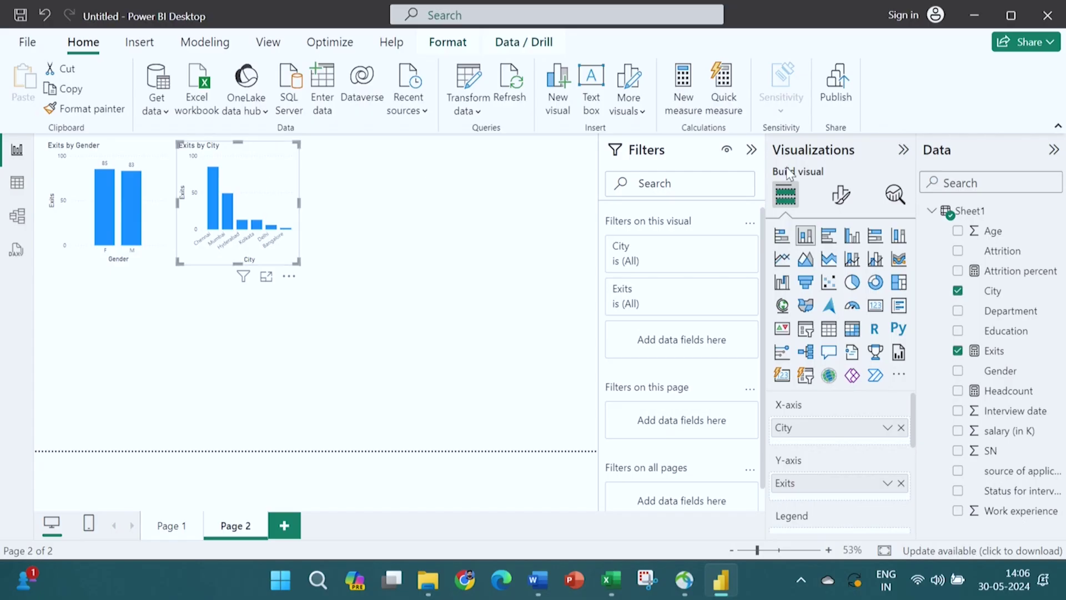
{"action": "left_click", "coordinate": [841, 195]}
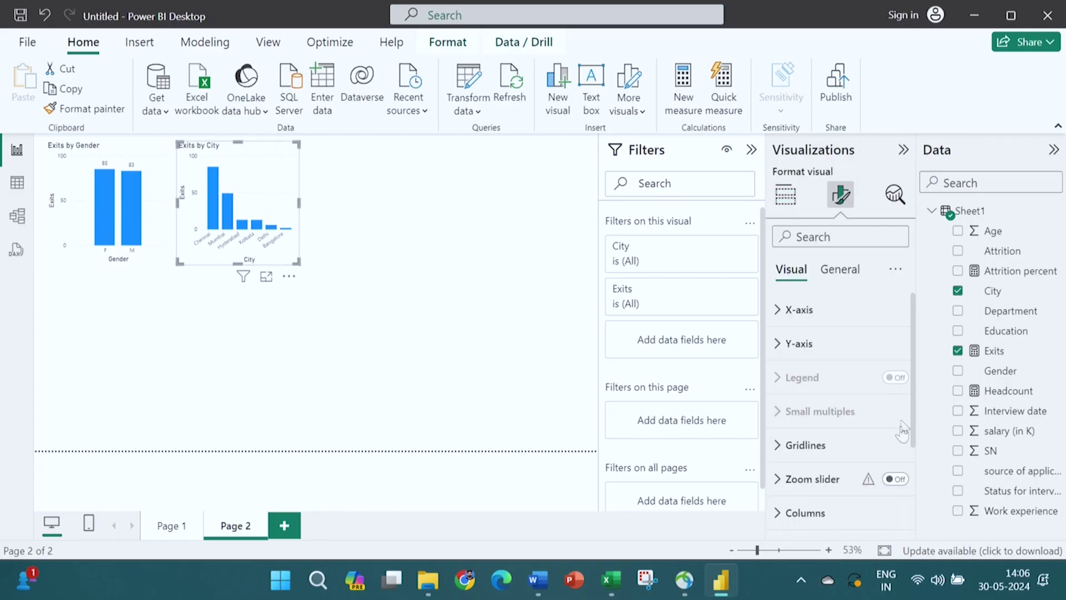
{"action": "scroll", "coordinate": [916, 436], "scroll_direction": "down", "scroll_amount": 3}
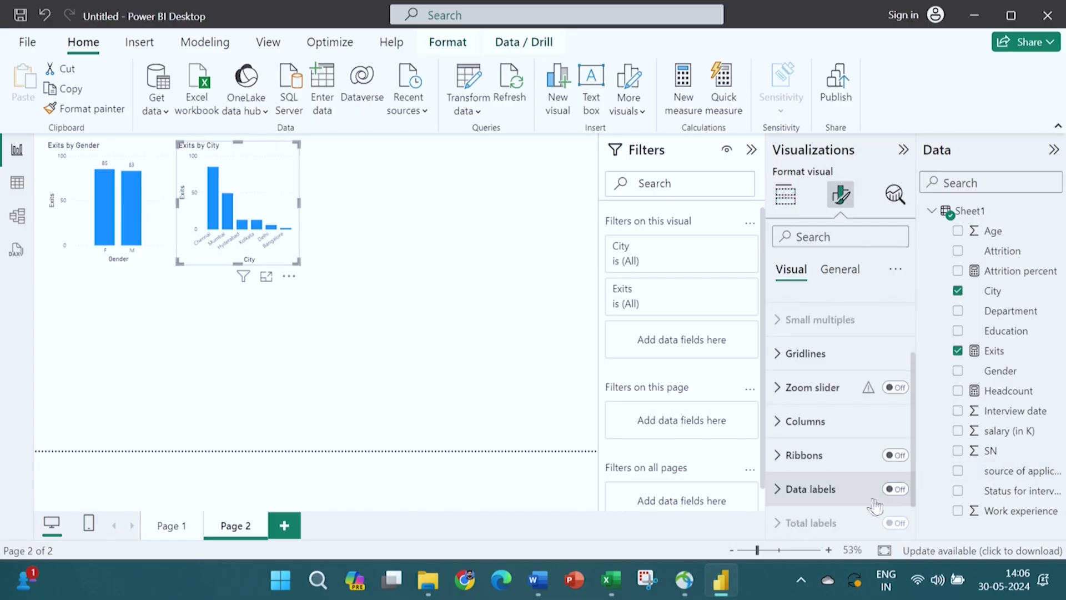
{"action": "left_click", "coordinate": [896, 489]}
Move the Exits by City chart right, beside the Gender chart, and widen it
{"action": "left_click_drag", "start_coordinate": [244, 243], "coordinate": [287, 243]}
{"action": "left_click_drag", "start_coordinate": [344, 203], "coordinate": [393, 216]}
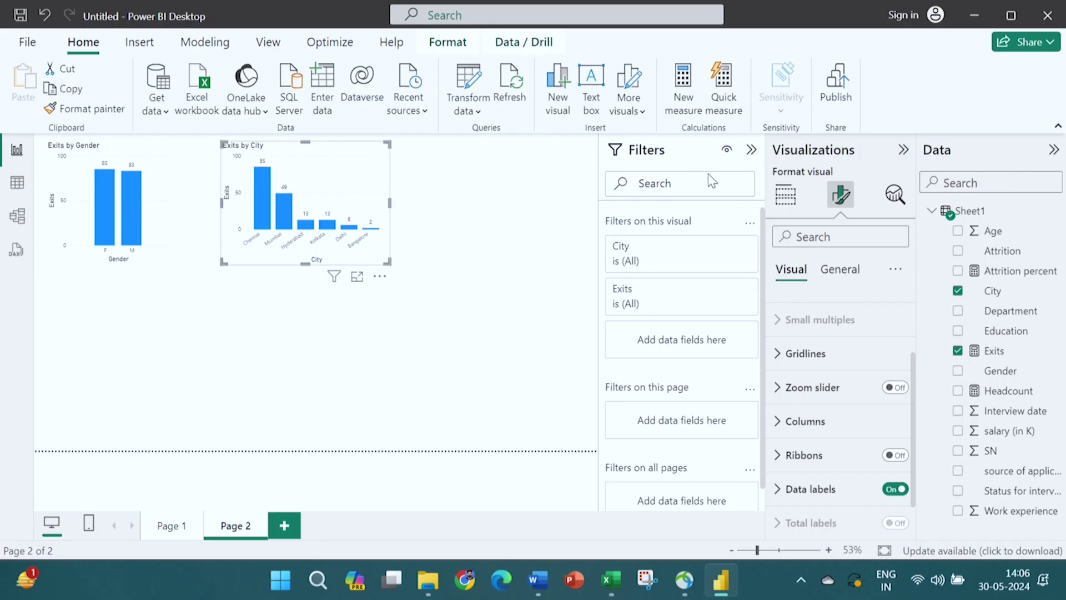
{"action": "left_click", "coordinate": [785, 195]}
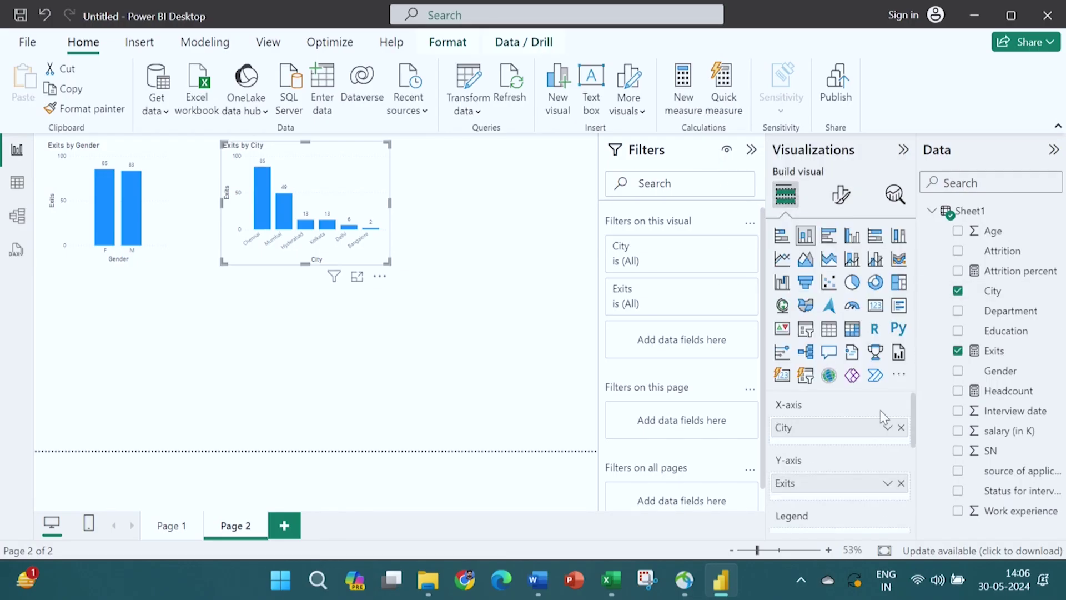
Add a new column chart plotting Exits by Department
{"action": "left_click", "coordinate": [528, 276]}
{"action": "left_click", "coordinate": [806, 235]}
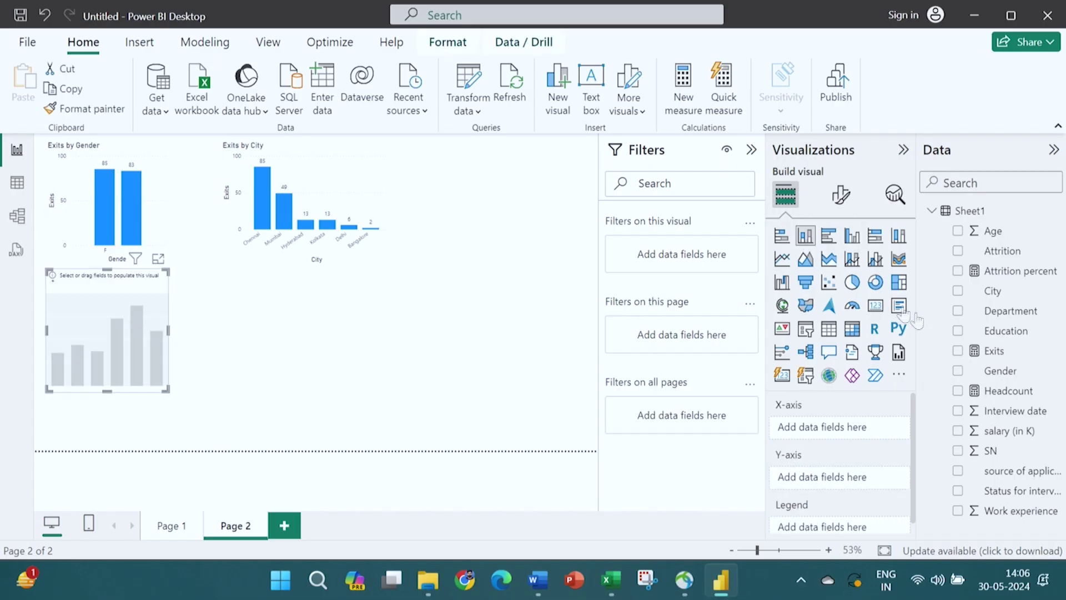
{"action": "left_click_drag", "start_coordinate": [999, 360], "coordinate": [852, 489]}
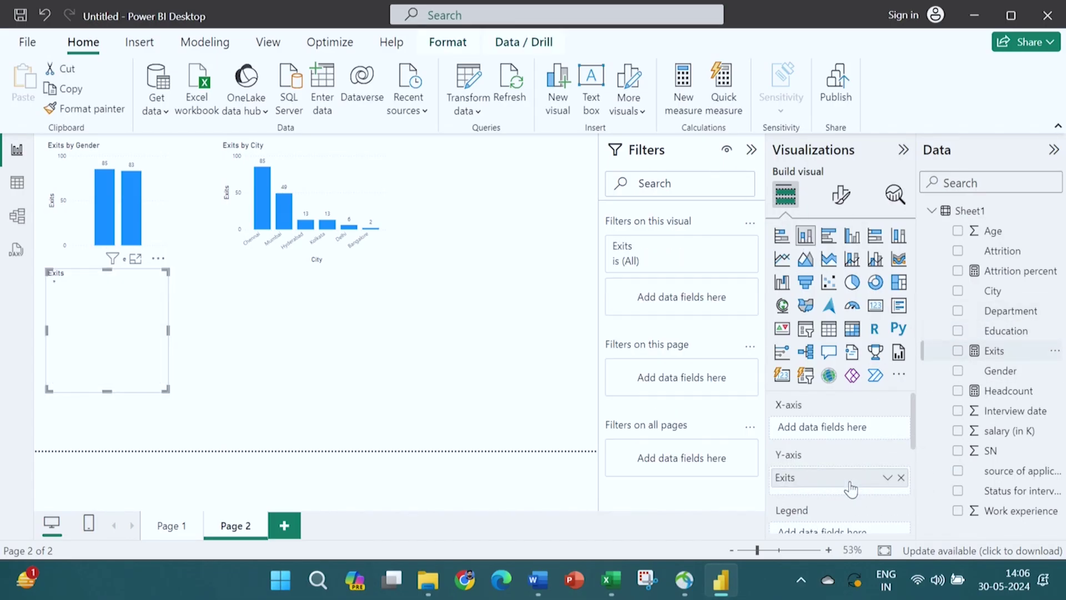
{"action": "left_click_drag", "start_coordinate": [1008, 313], "coordinate": [861, 434]}
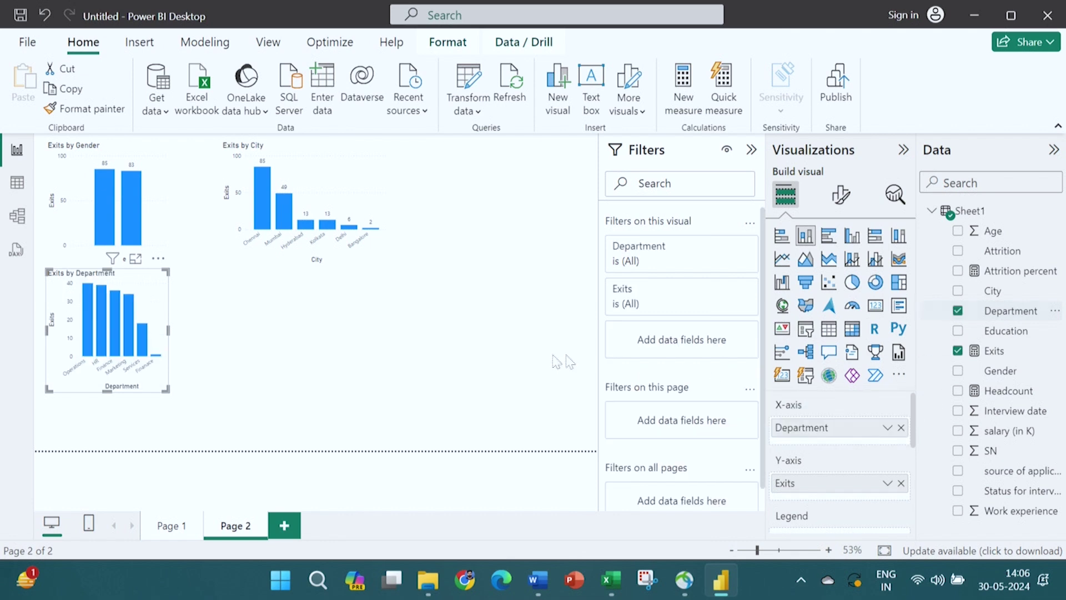
Move the Exits by Department chart below the Gender chart and make it wider and taller
{"action": "left_click_drag", "start_coordinate": [127, 311], "coordinate": [327, 327]}
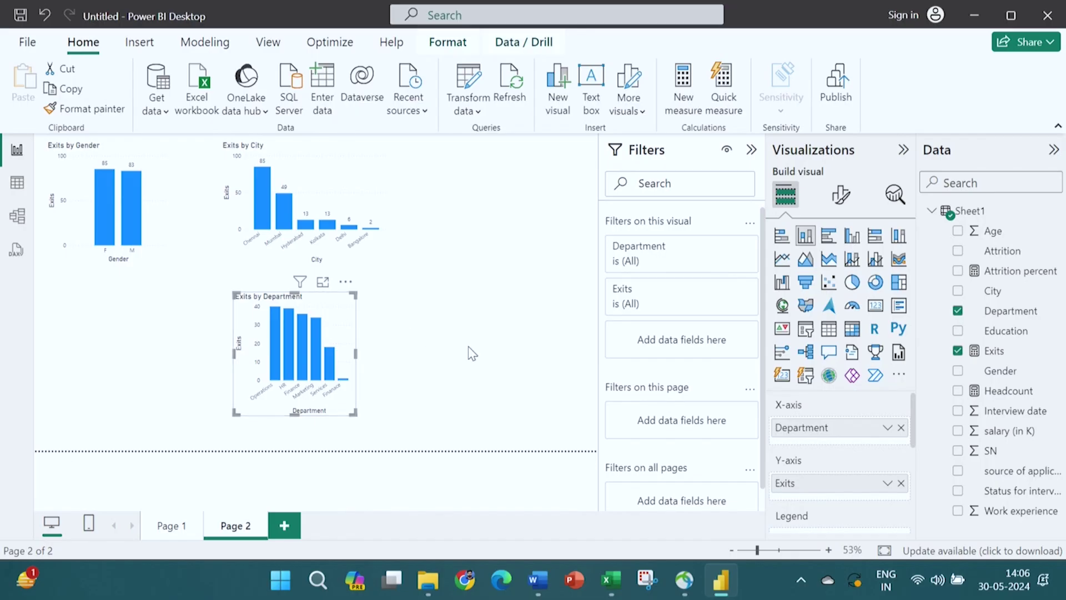
{"action": "left_click", "coordinate": [362, 359]}
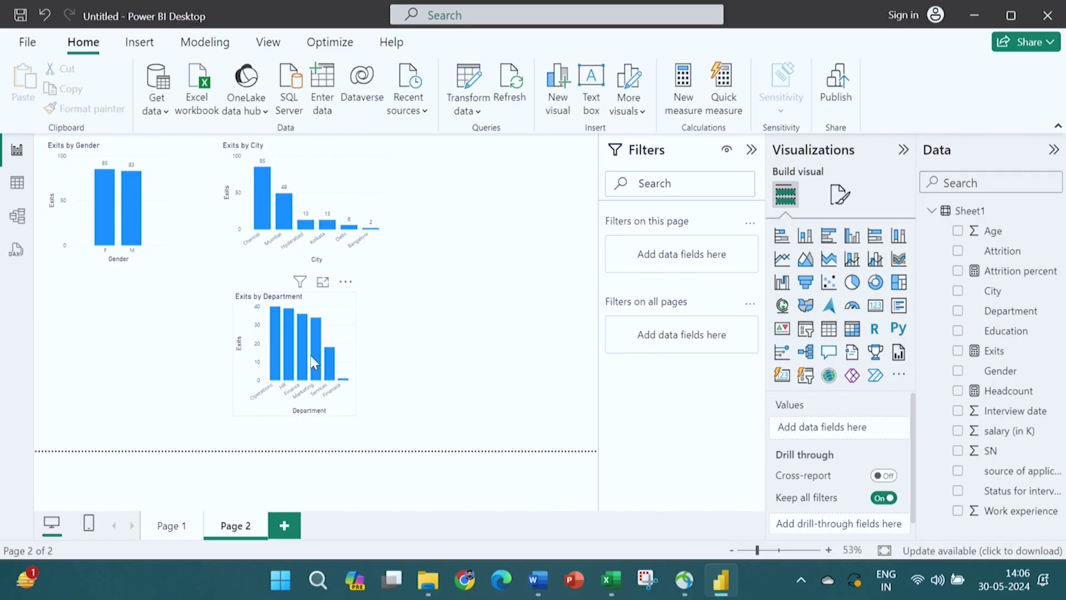
{"action": "left_click", "coordinate": [353, 354]}
{"action": "left_click_drag", "start_coordinate": [353, 353], "coordinate": [465, 358]}
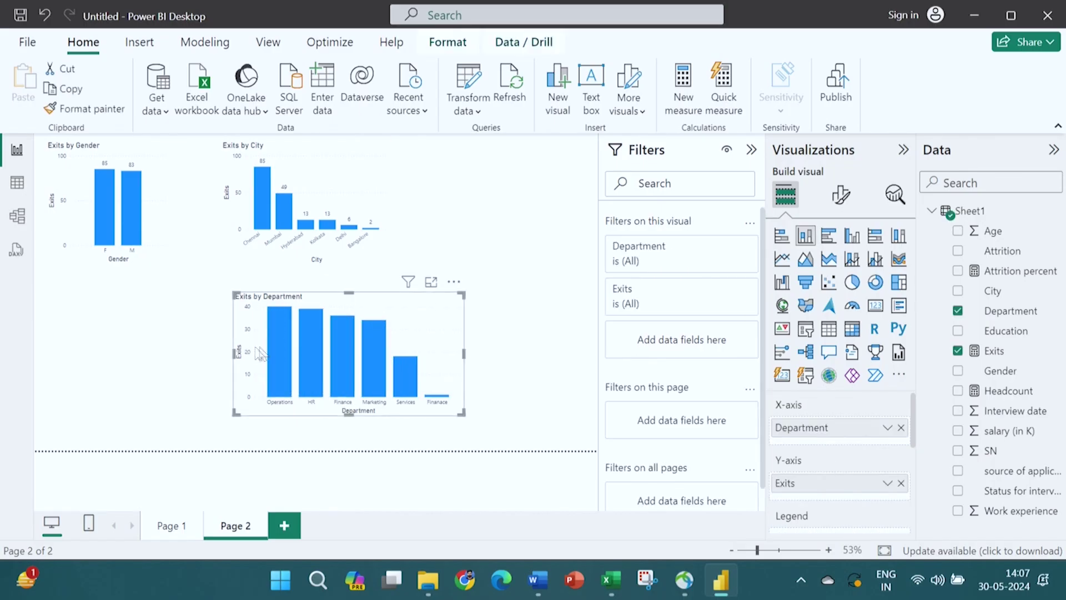
{"action": "left_click", "coordinate": [155, 361]}
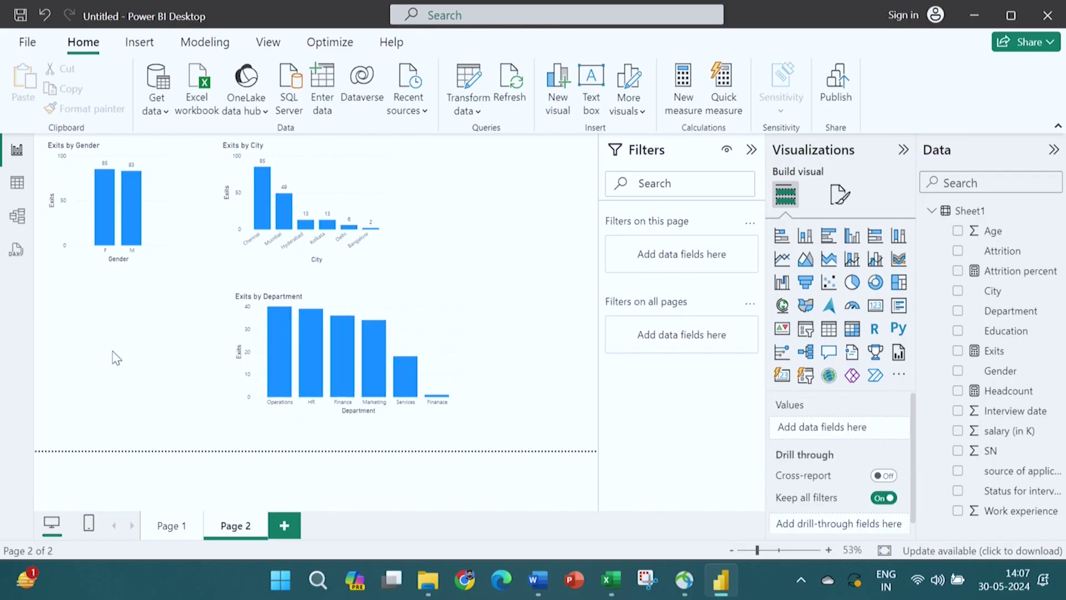
{"action": "left_click_drag", "start_coordinate": [268, 366], "coordinate": [97, 354]}
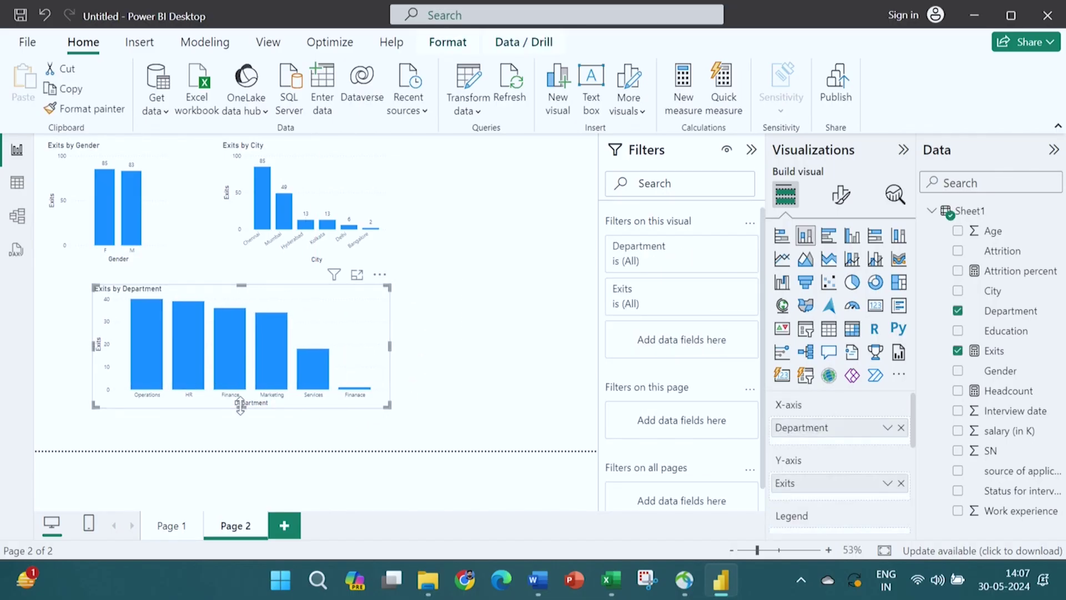
{"action": "left_click_drag", "start_coordinate": [243, 409], "coordinate": [248, 436]}
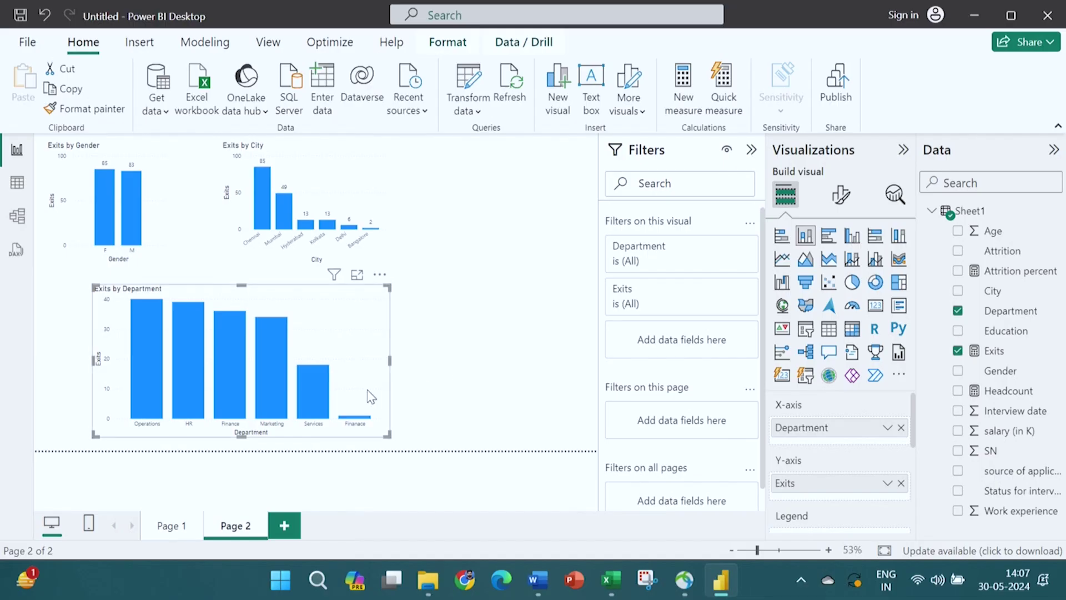
Cross-highlight the charts for Marketing, Finance and Operations, then narrow the Department chart
{"action": "left_click", "coordinate": [267, 361]}
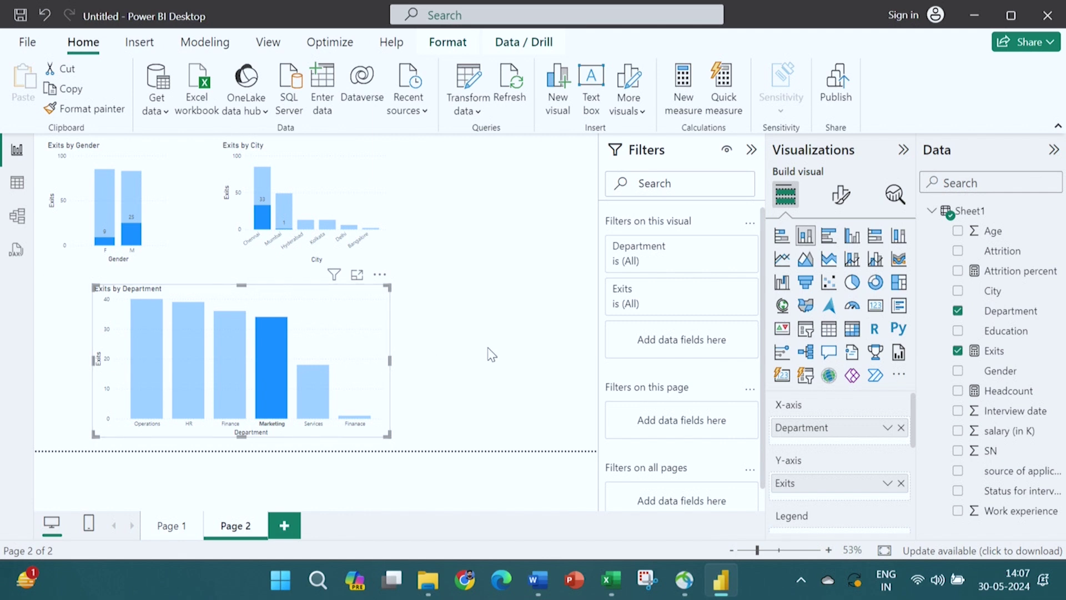
{"action": "left_click", "coordinate": [225, 373]}
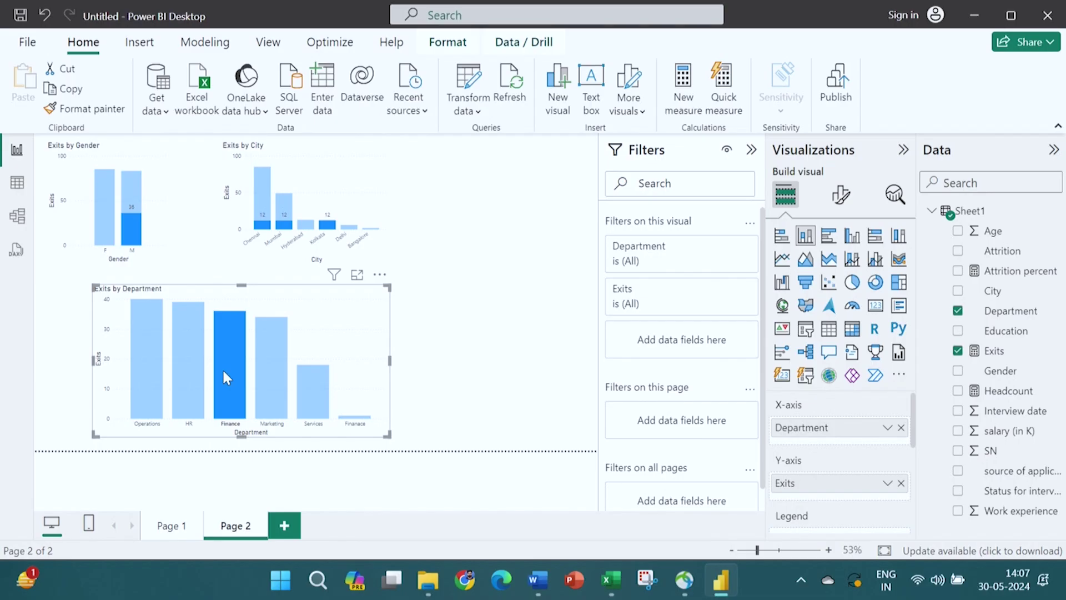
{"action": "left_click", "coordinate": [141, 372]}
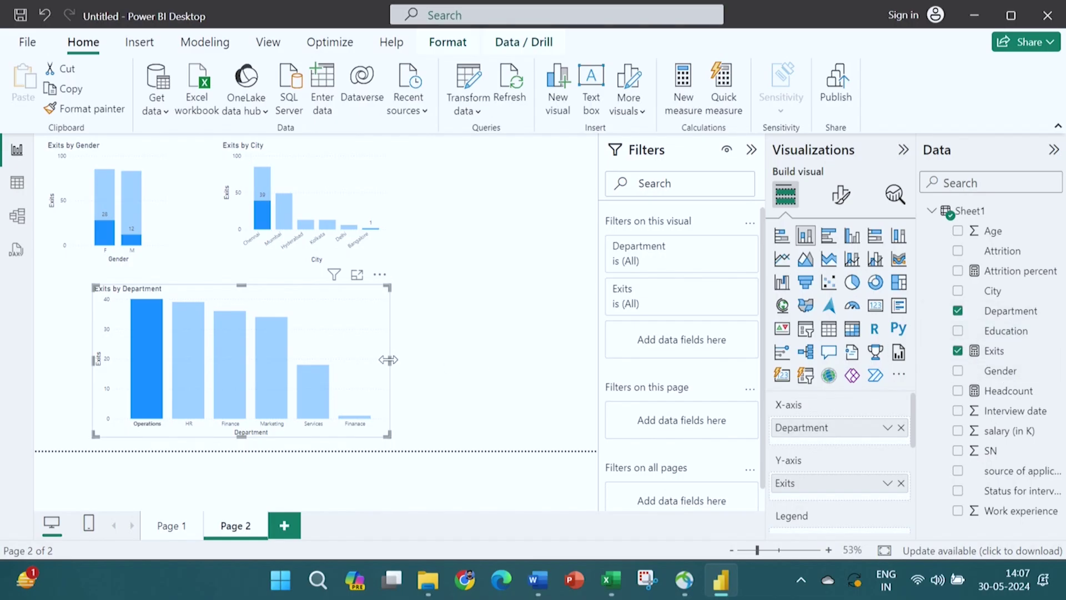
{"action": "left_click_drag", "start_coordinate": [388, 360], "coordinate": [314, 361]}
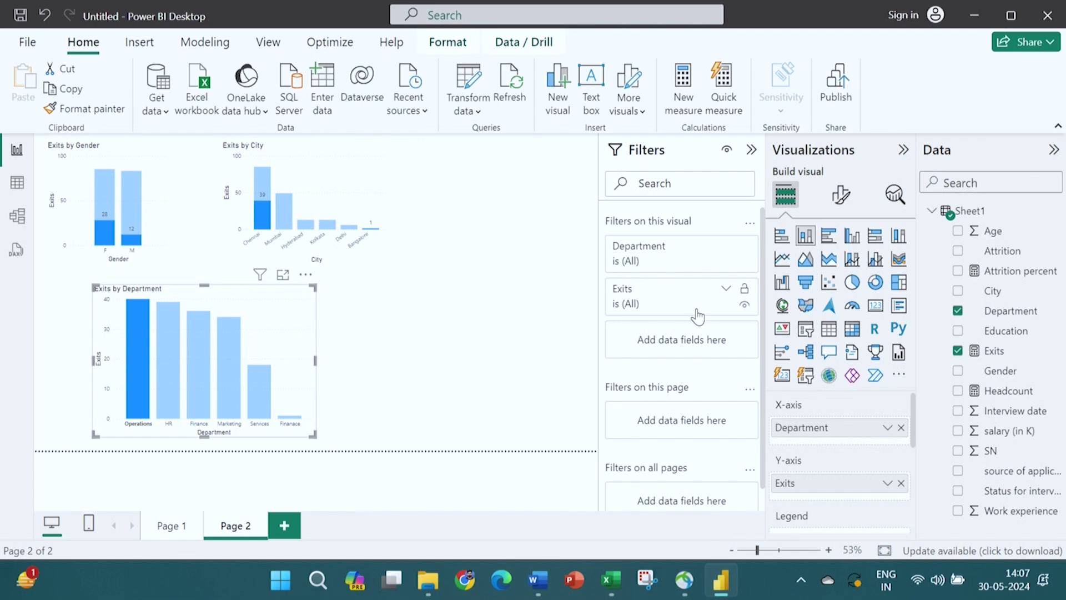
Clear the Operations highlight and turn on data labels for the Exits by Department chart
{"action": "left_click", "coordinate": [286, 360]}
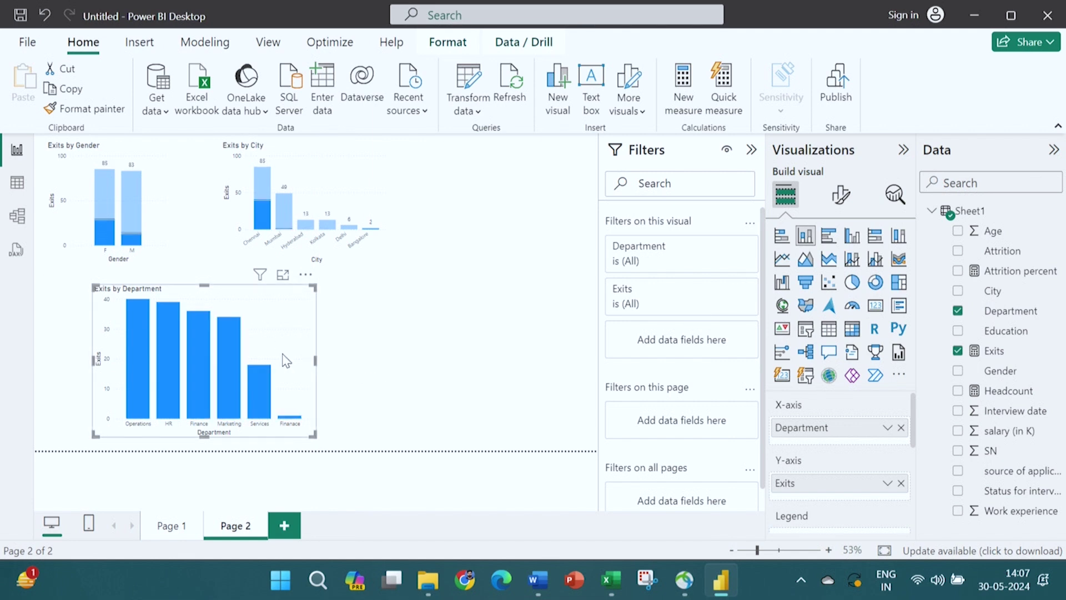
{"action": "left_click", "coordinate": [840, 194]}
{"action": "scroll", "coordinate": [911, 366], "scroll_direction": "down", "scroll_amount": 3}
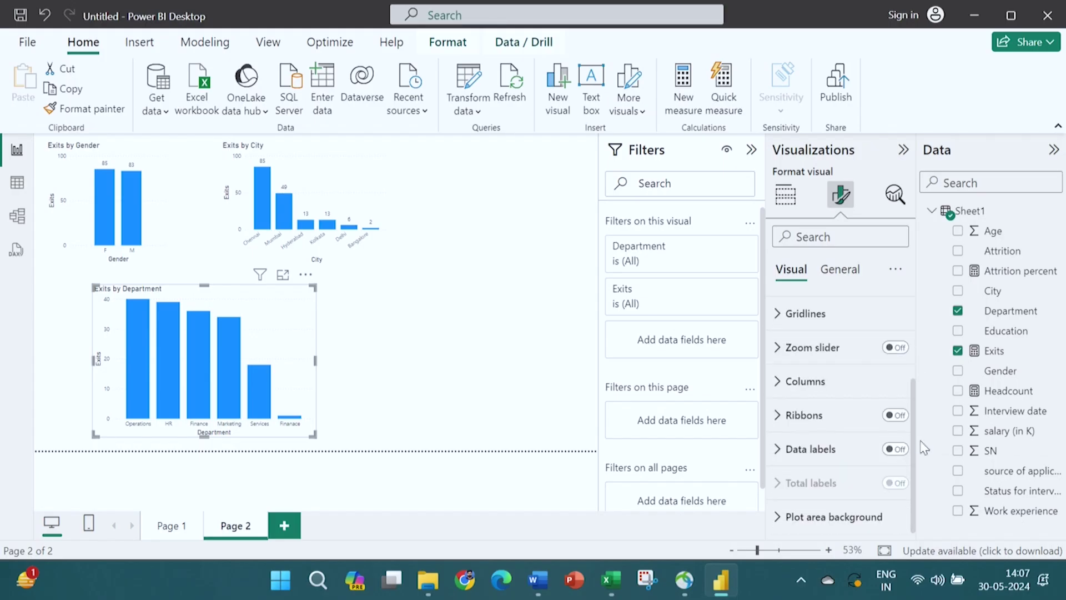
{"action": "left_click", "coordinate": [894, 450]}
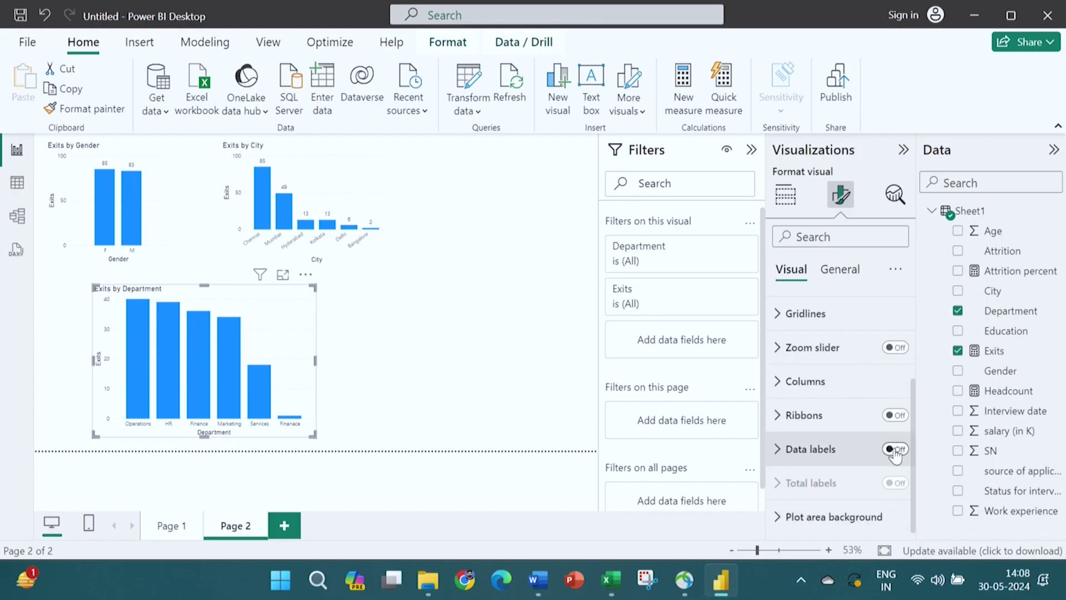
Move the Department chart to the top row beside Exits by City, narrowing and shortening it
{"action": "left_click_drag", "start_coordinate": [294, 343], "coordinate": [579, 193]}
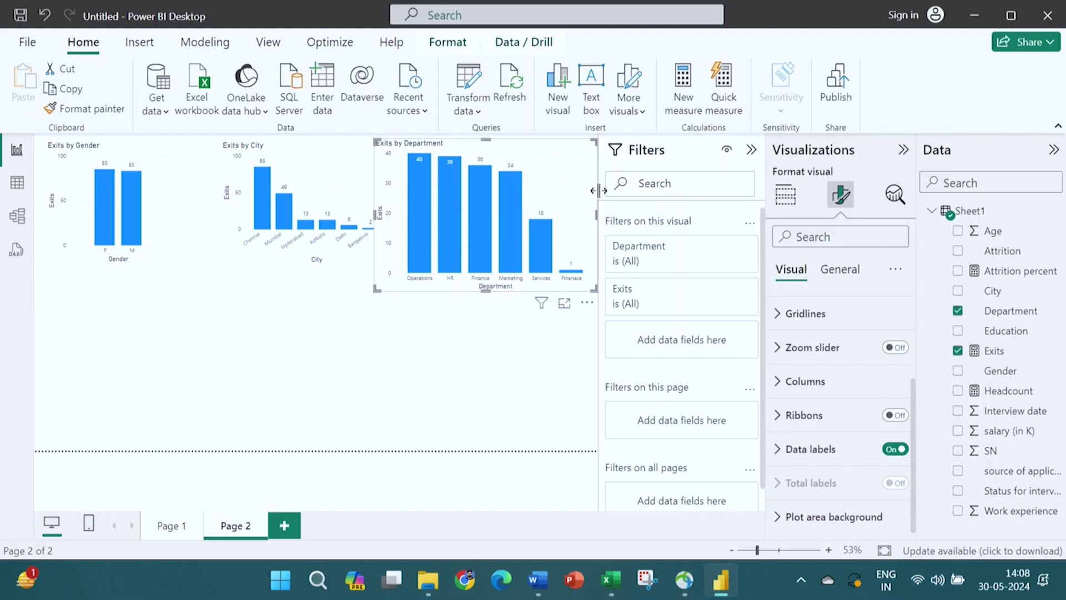
{"action": "left_click_drag", "start_coordinate": [376, 216], "coordinate": [417, 215]}
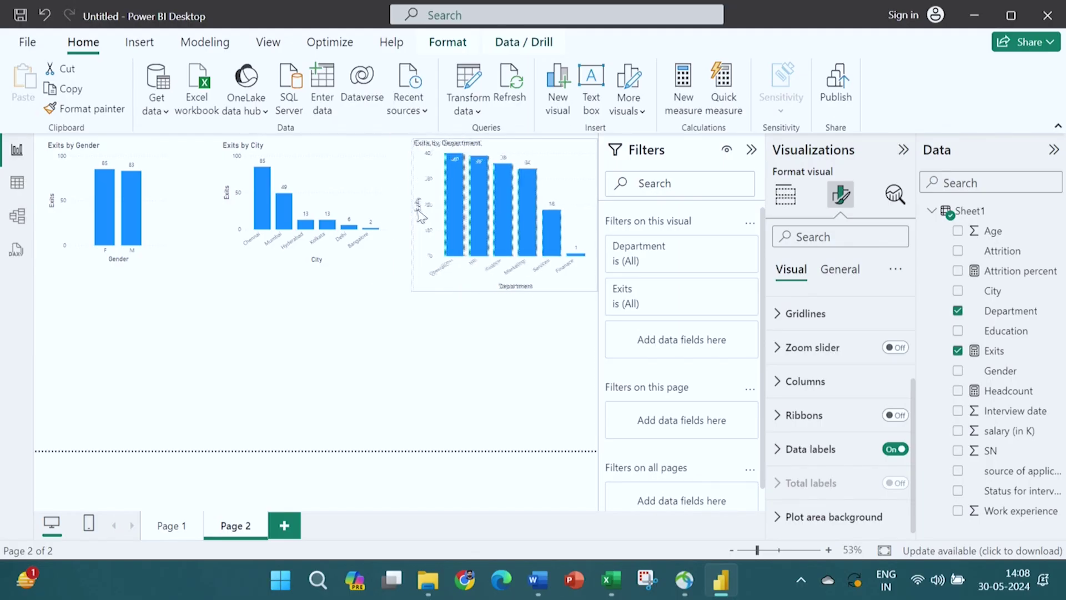
{"action": "left_click_drag", "start_coordinate": [506, 292], "coordinate": [505, 275]}
{"action": "left_click", "coordinate": [468, 344]}
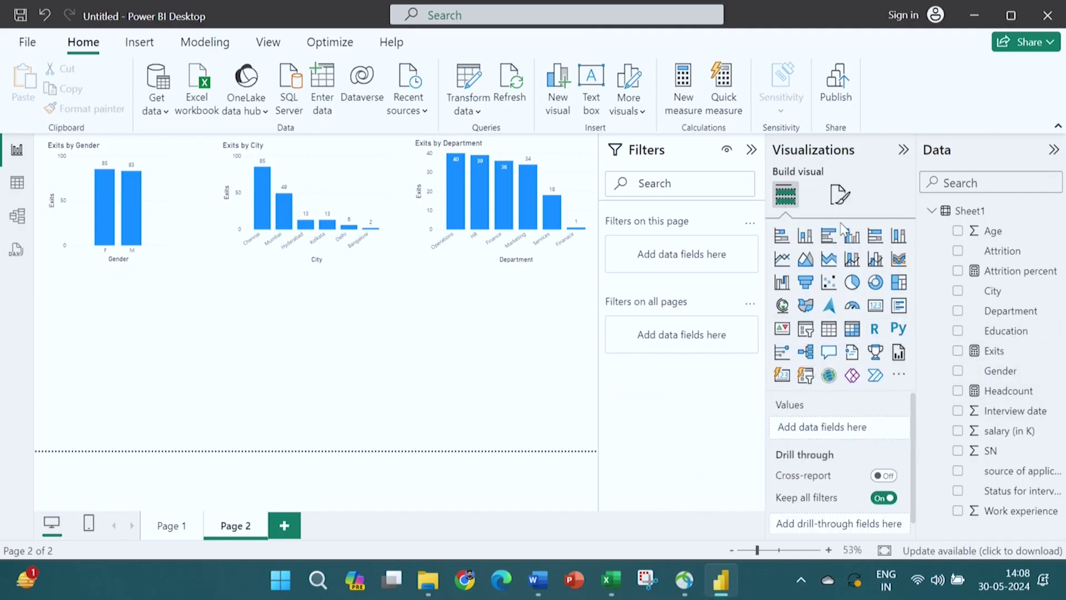
Add a stacked column chart below Exits by Gender plotting Exits by Education
{"action": "left_click", "coordinate": [805, 236]}
{"action": "left_click_drag", "start_coordinate": [88, 345], "coordinate": [88, 392]}
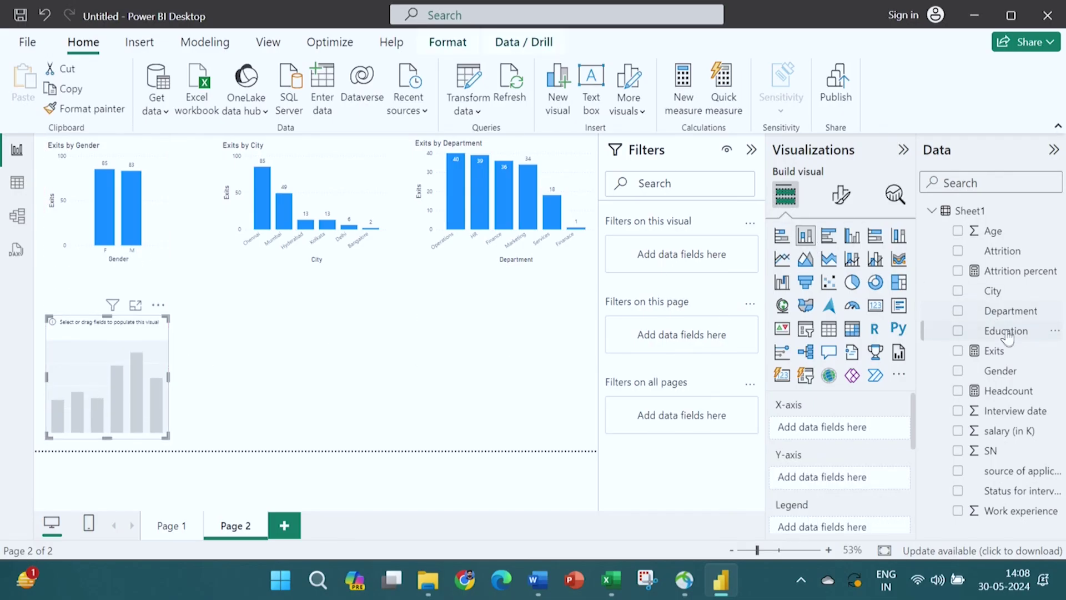
{"action": "left_click_drag", "start_coordinate": [1007, 339], "coordinate": [858, 438]}
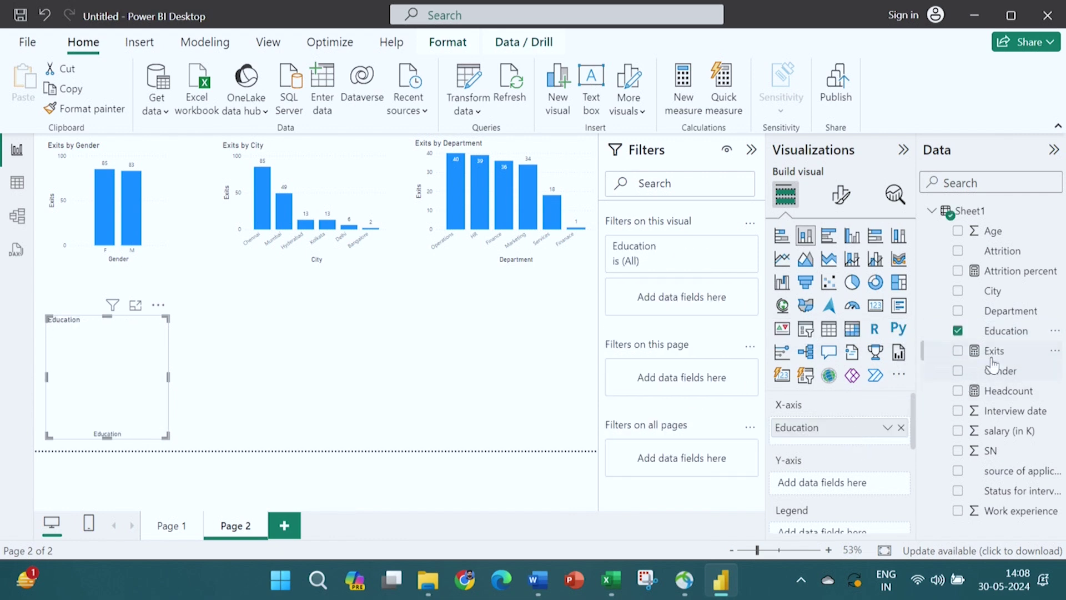
{"action": "left_click_drag", "start_coordinate": [994, 356], "coordinate": [848, 489]}
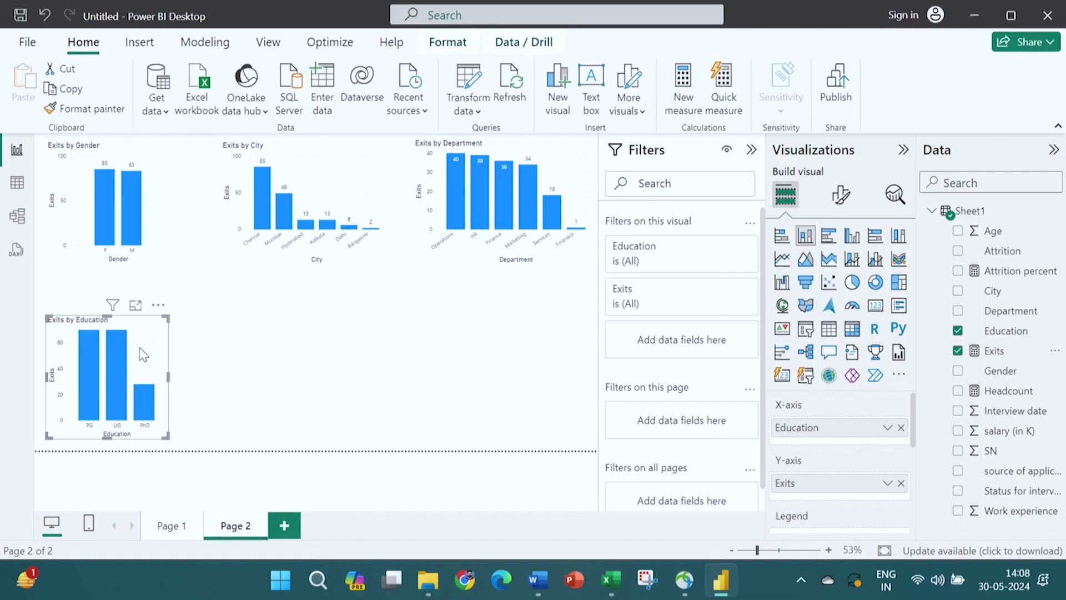
Turn on data labels for the Exits by Education chart and move it toward the page centre
{"action": "left_click", "coordinate": [842, 195]}
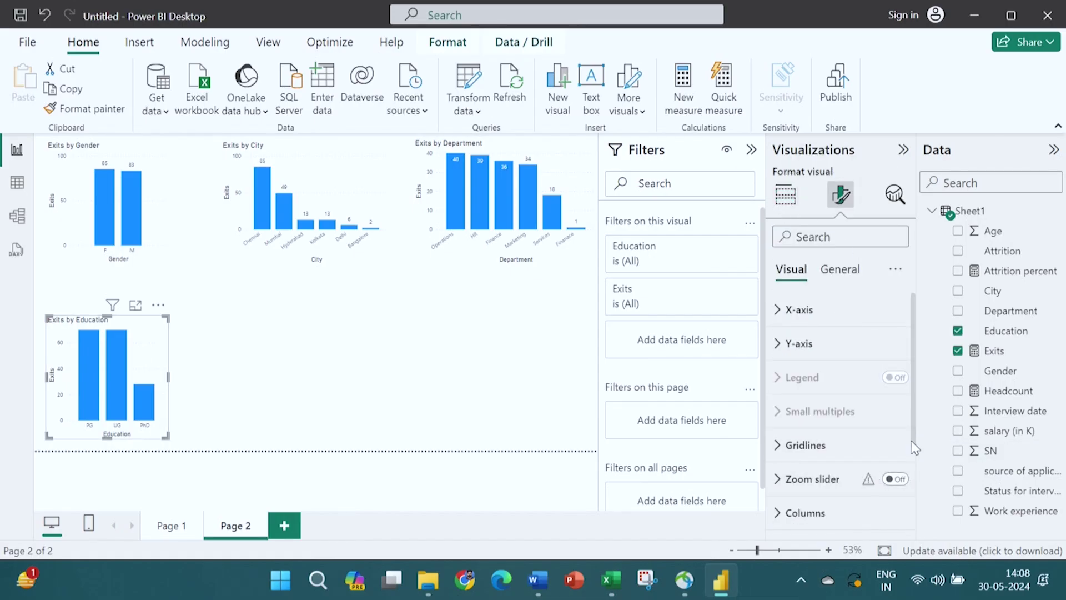
{"action": "left_click_drag", "start_coordinate": [911, 446], "coordinate": [919, 529]}
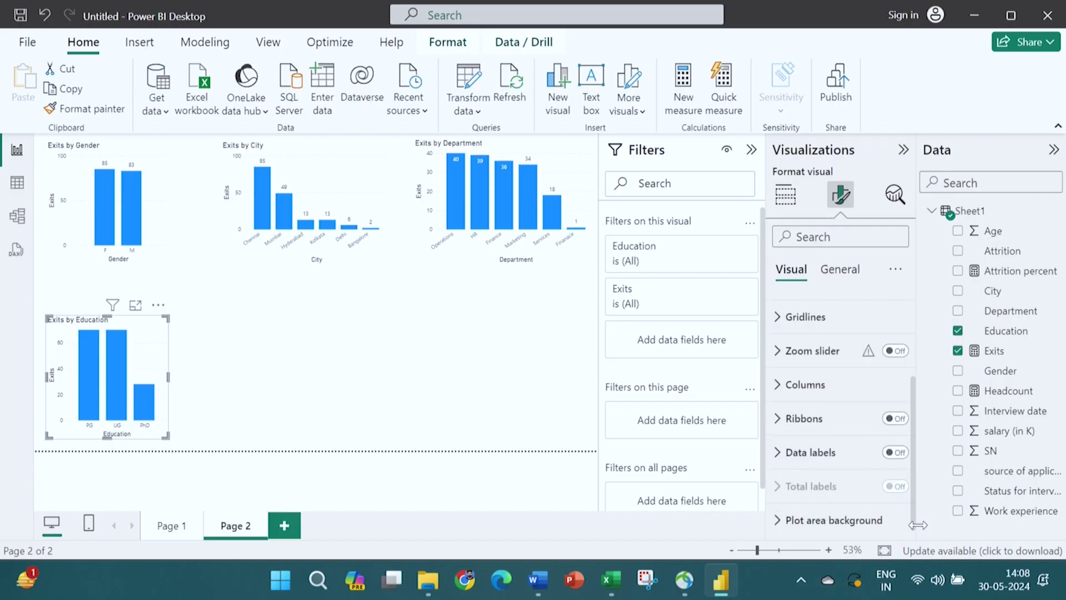
{"action": "left_click", "coordinate": [860, 464]}
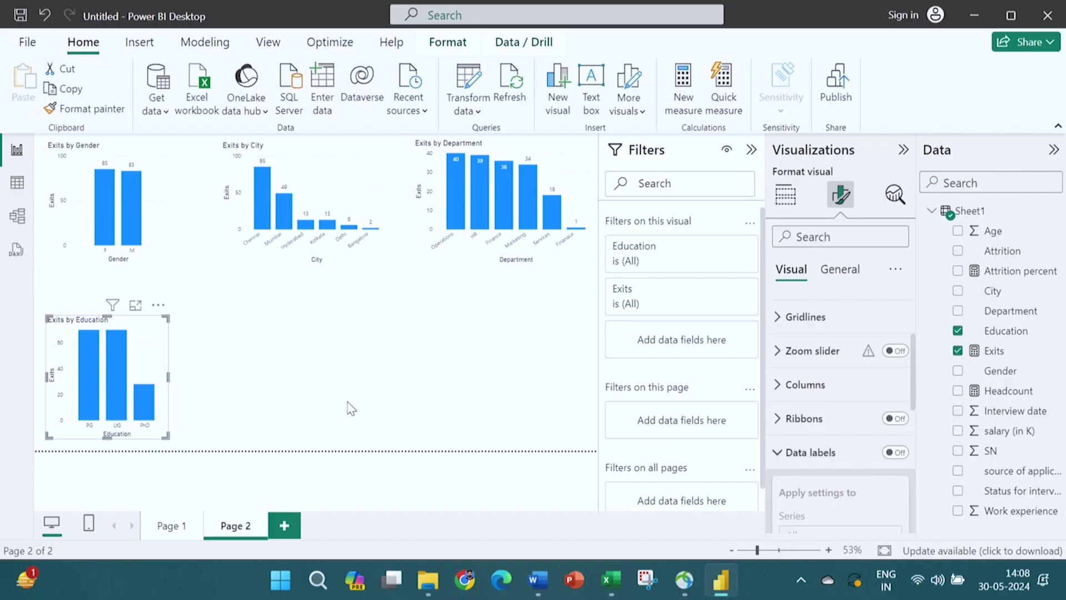
{"action": "left_click", "coordinate": [897, 453]}
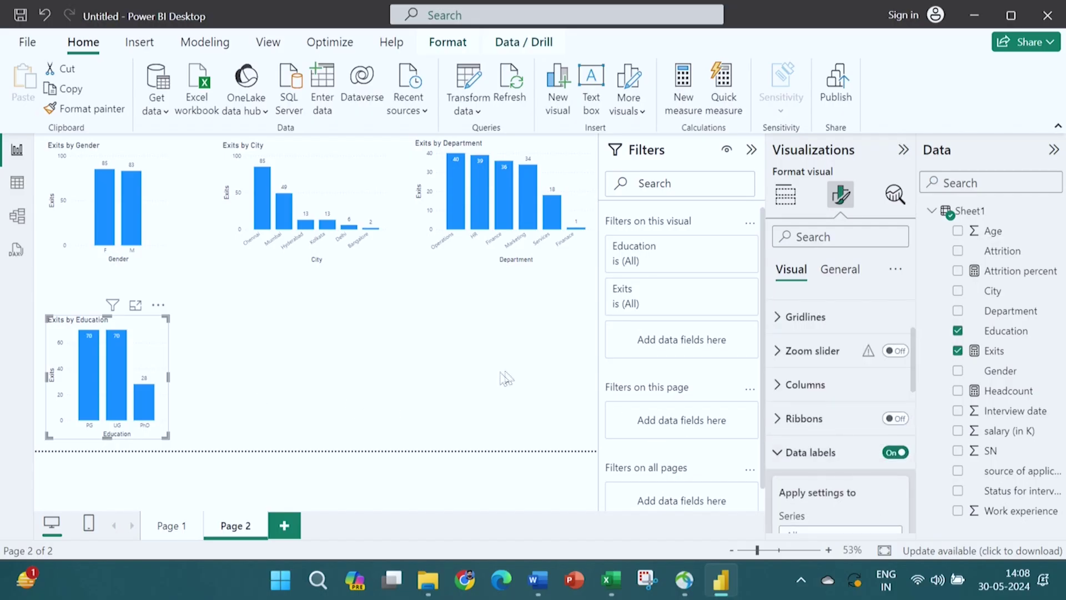
{"action": "left_click_drag", "start_coordinate": [153, 347], "coordinate": [376, 342]}
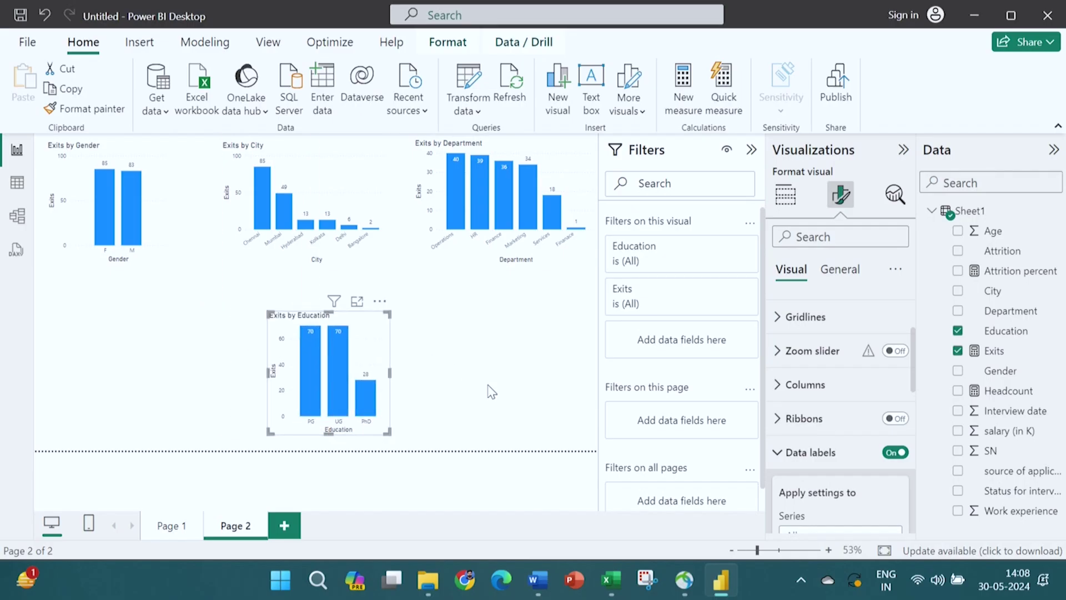
{"action": "mouse_move", "coordinate": [310, 340]}
{"action": "left_click", "coordinate": [169, 528]}
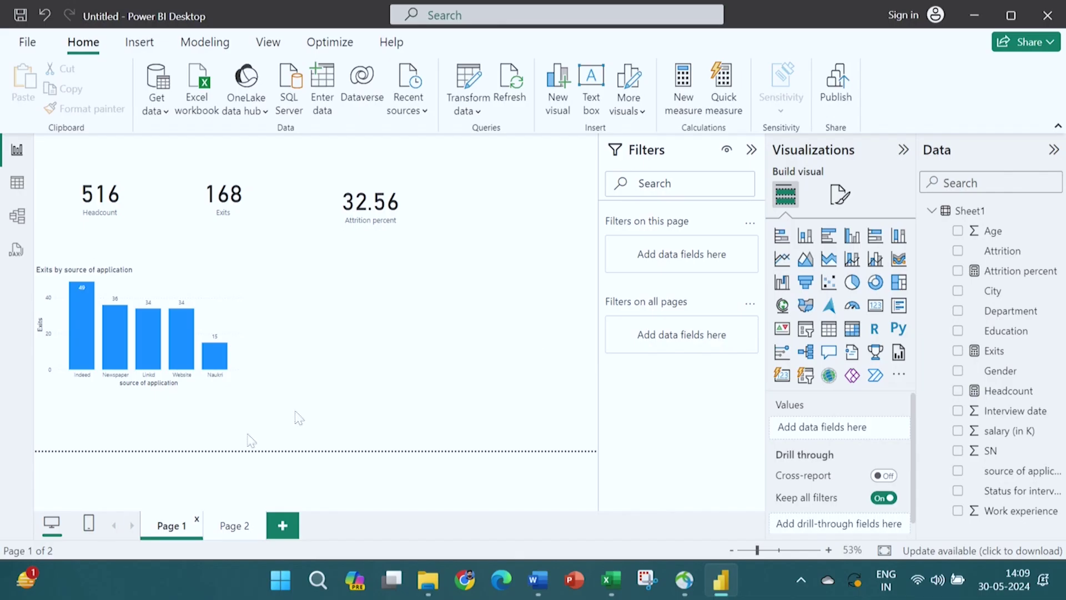
{"action": "left_click", "coordinate": [245, 532]}
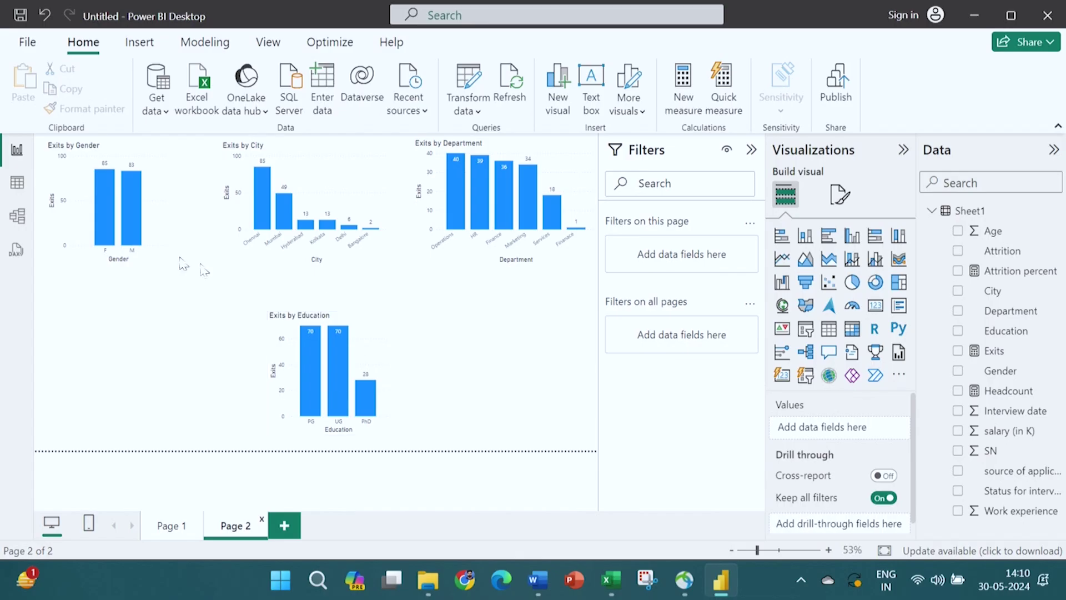
Cross-highlight by gender F and M, Chennai, Operations and UG education, finishing on F
{"action": "left_click", "coordinate": [103, 216]}
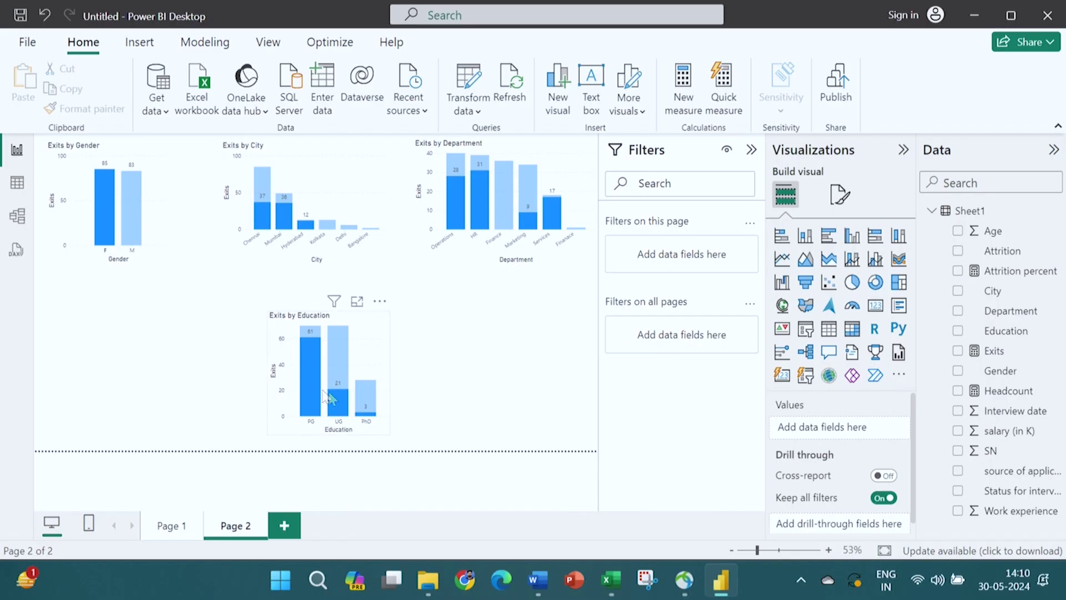
{"action": "left_click", "coordinate": [129, 221]}
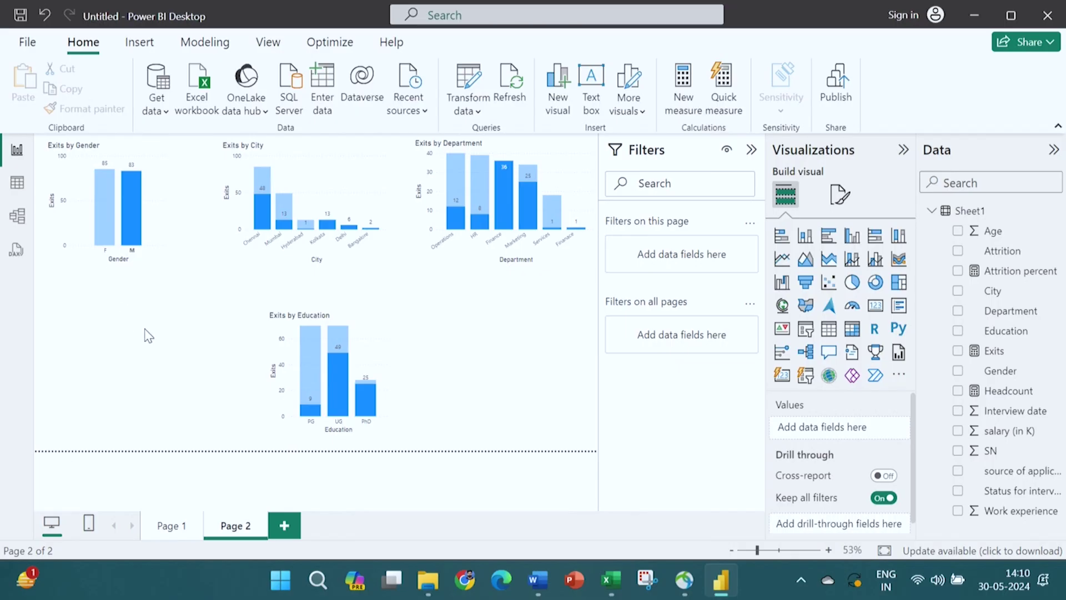
{"action": "left_click", "coordinate": [264, 209]}
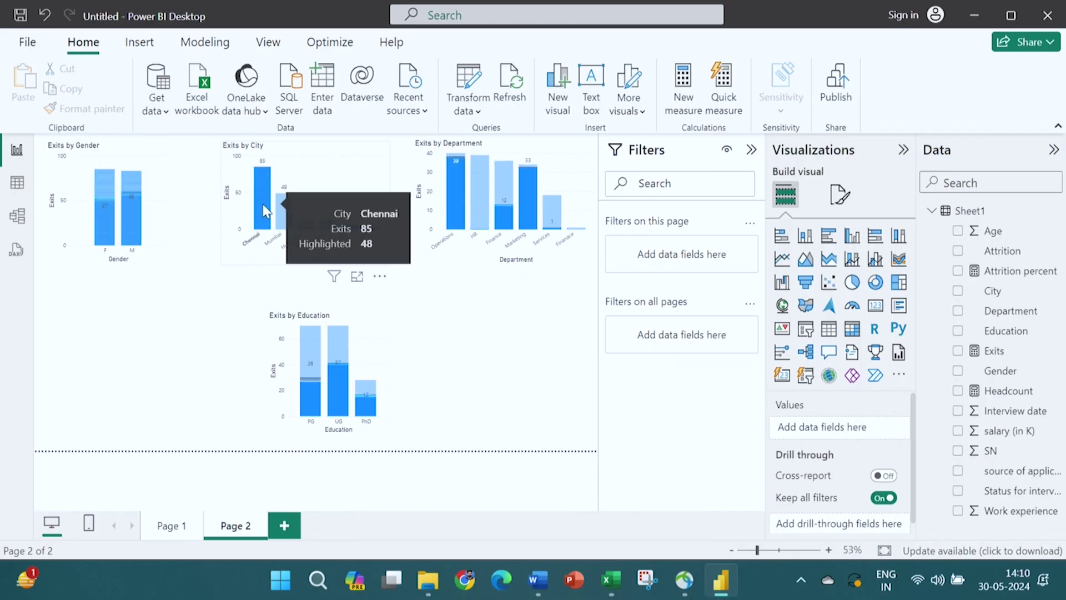
{"action": "left_click", "coordinate": [455, 215]}
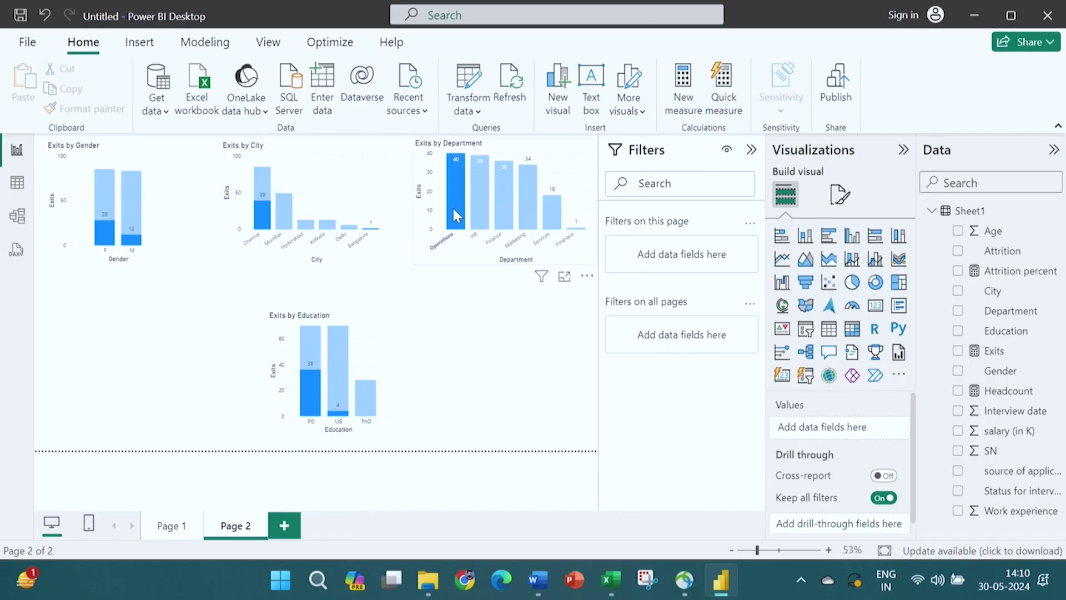
{"action": "left_click", "coordinate": [341, 354]}
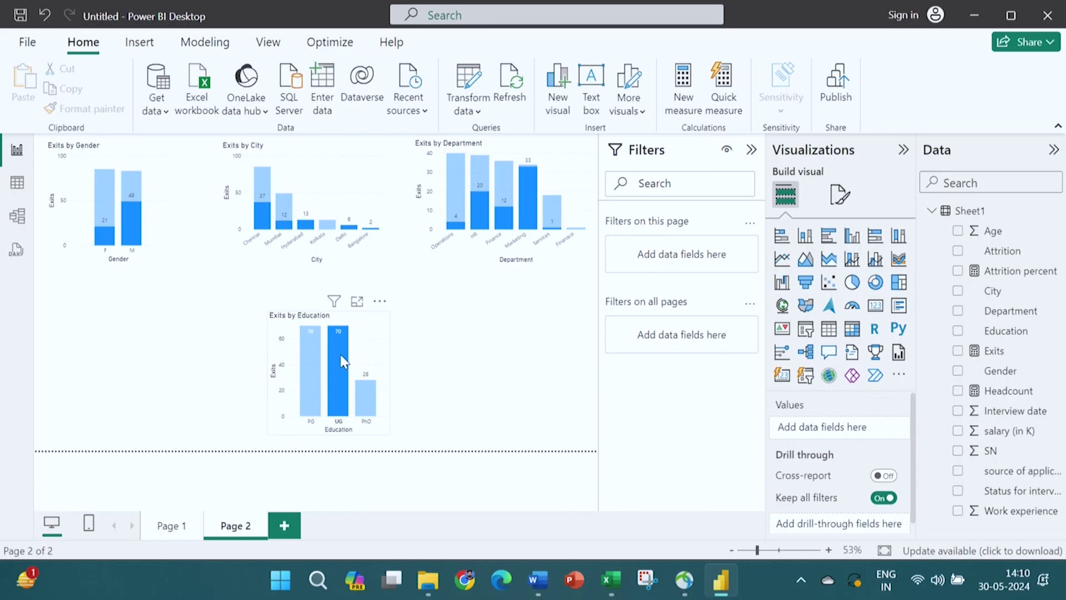
{"action": "left_click", "coordinate": [104, 212]}
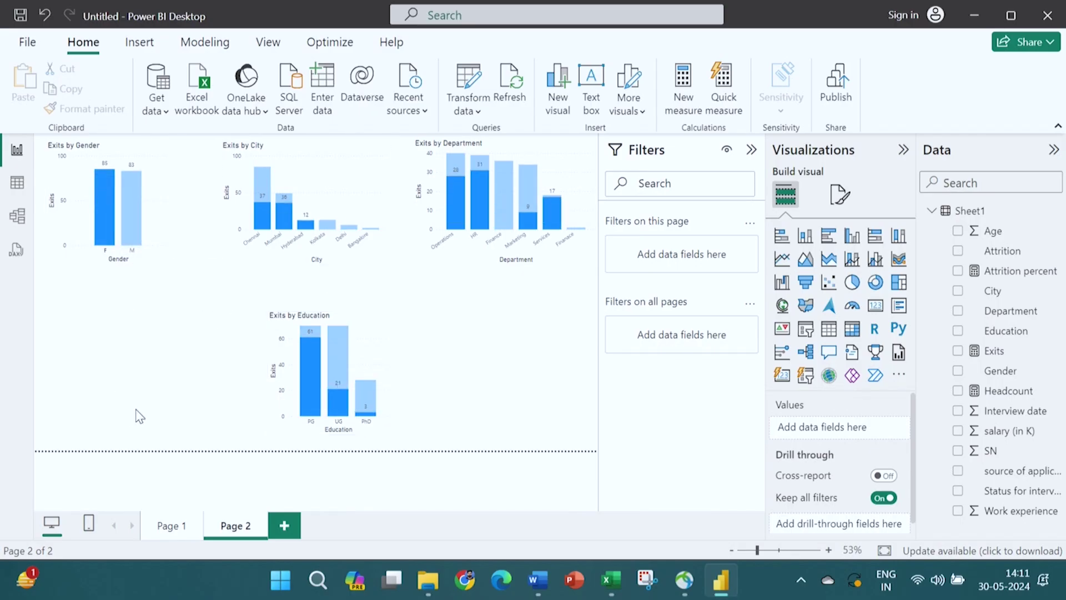